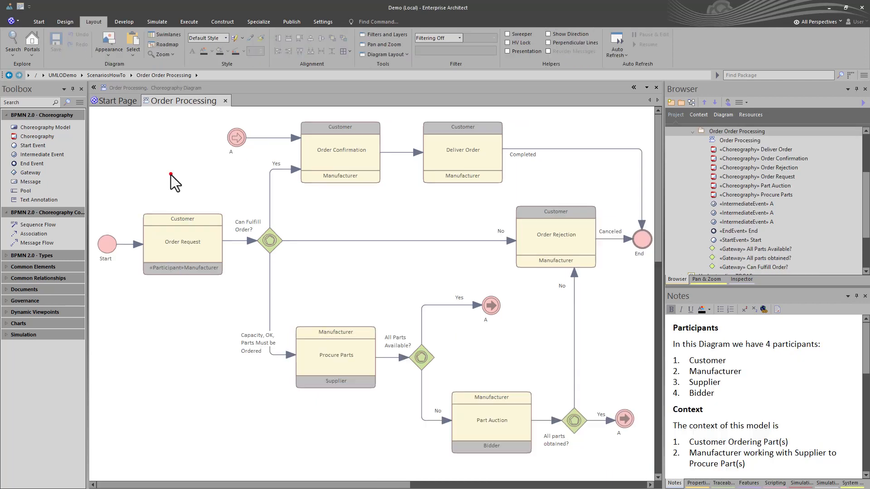
Create a baseline of the Order Order Processing package with version 0.01 and the note "Start Choreography".
click(167, 173)
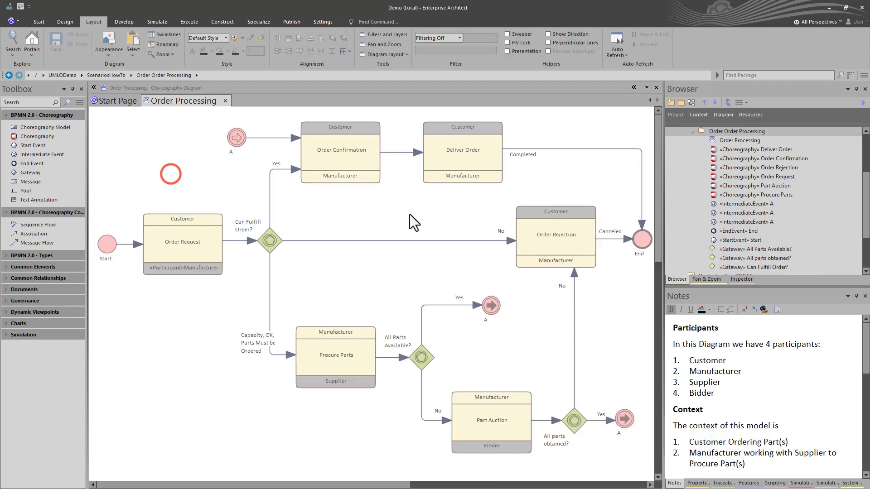
click(736, 131)
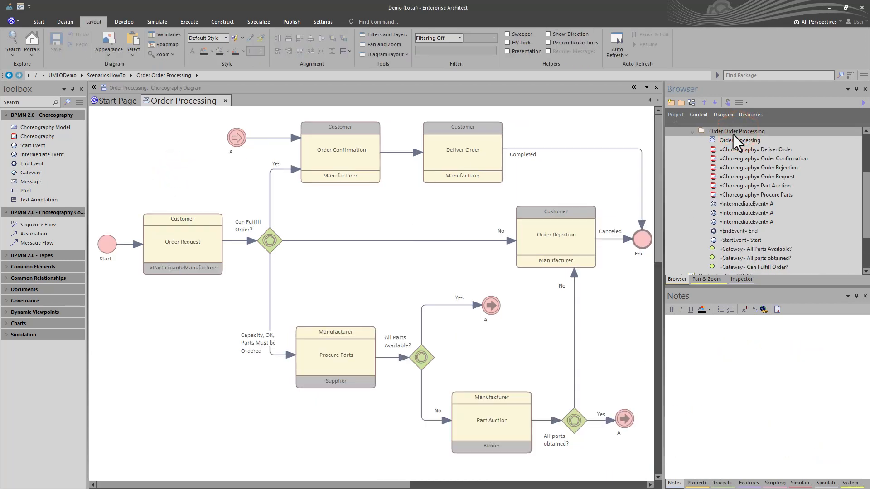
key(ctrl+alt+b)
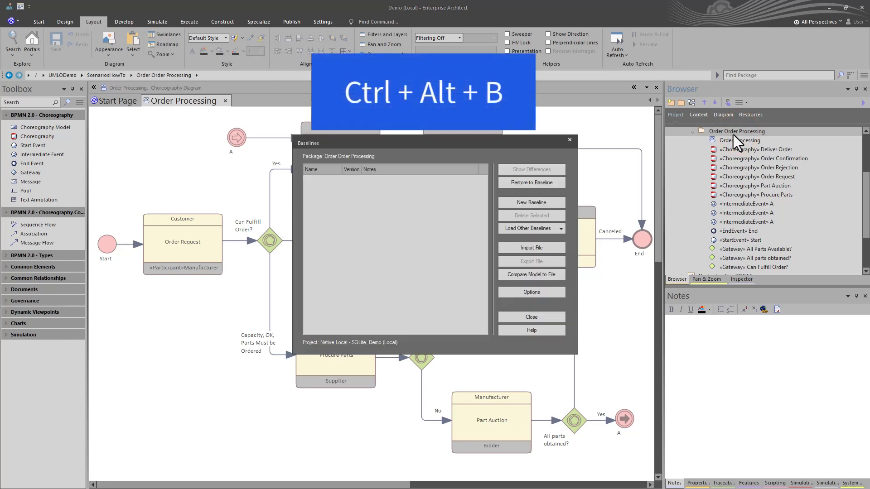
click(523, 202)
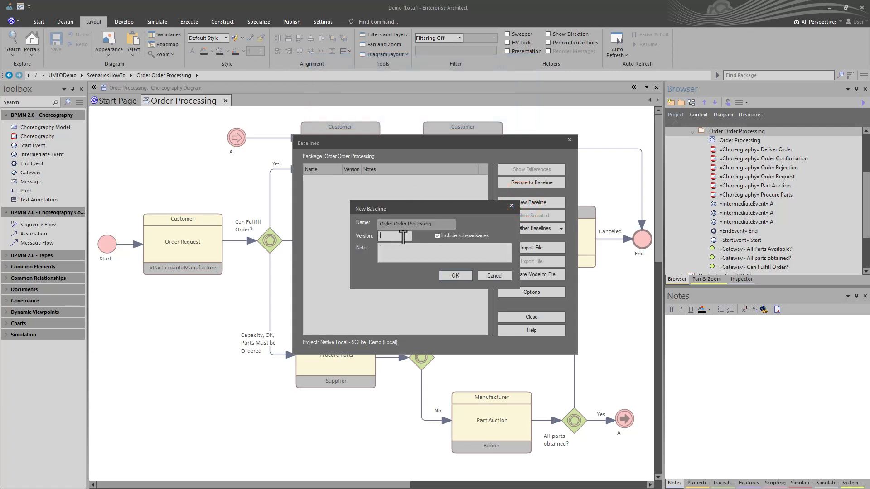
key(Tab)
key(Tab)
text(sT)
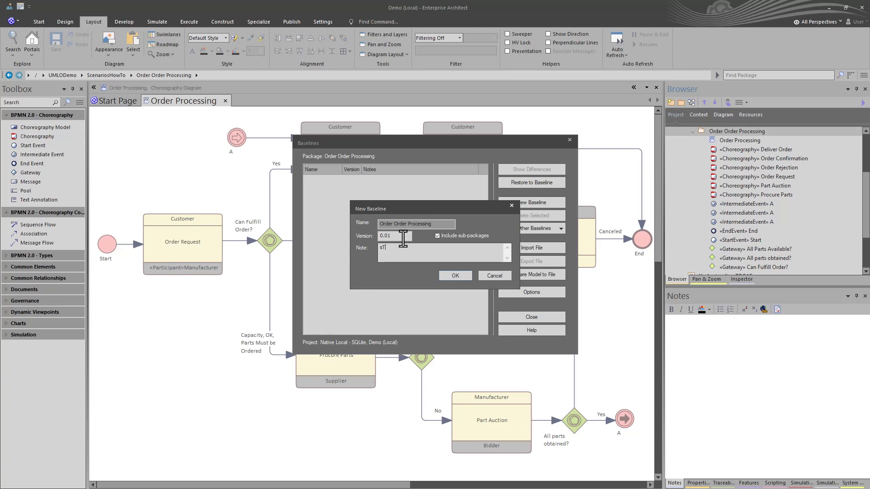
text(ART)
key(BackSpace)
key(BackSpace)
key(BackSpace)
key(BackSpace)
key(BackSpace)
text(Start)
text( Ch)
key(BackSpace)
text(Choreography)
click(455, 274)
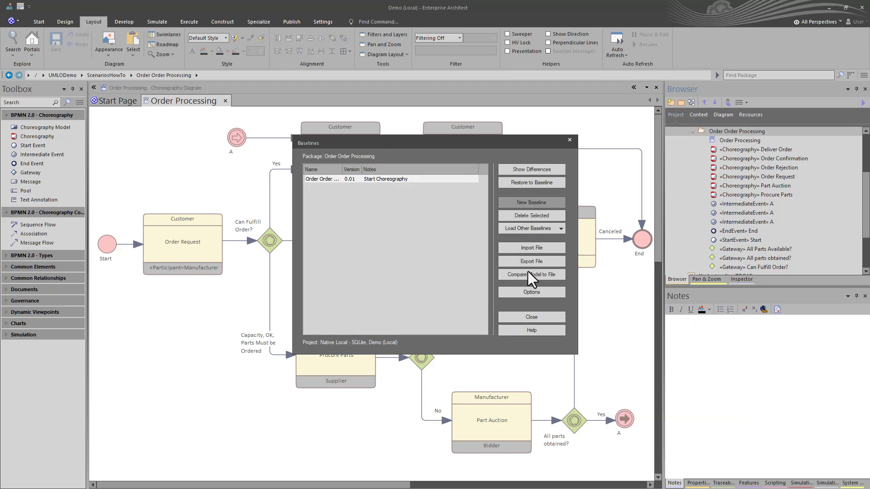
click(530, 316)
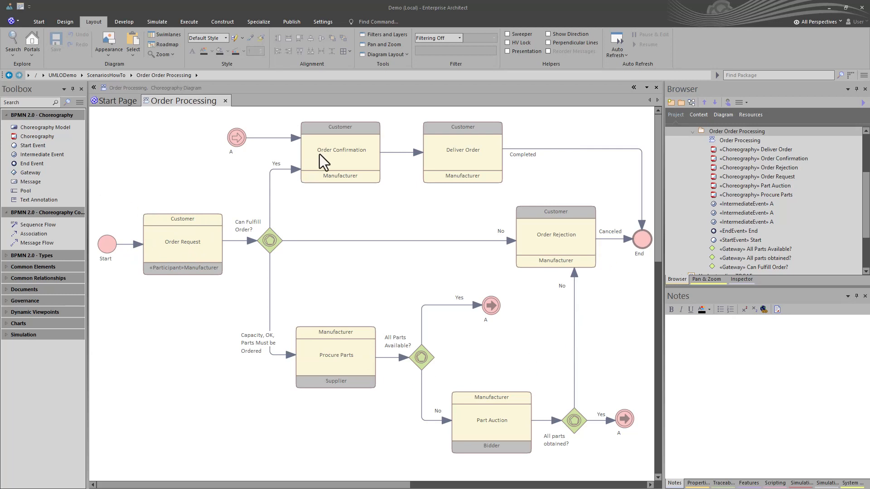
Open the scenarios of the Start event in the structured scenario editor.
click(107, 246)
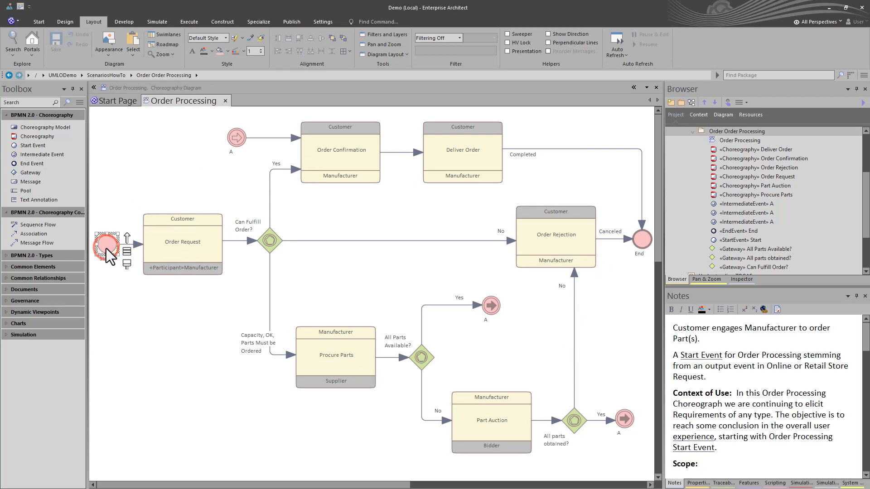
double_click(105, 245)
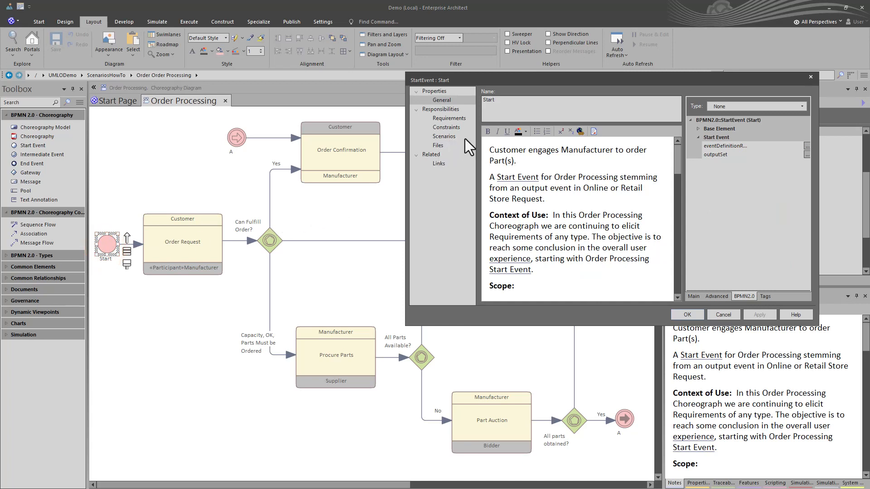
click(444, 137)
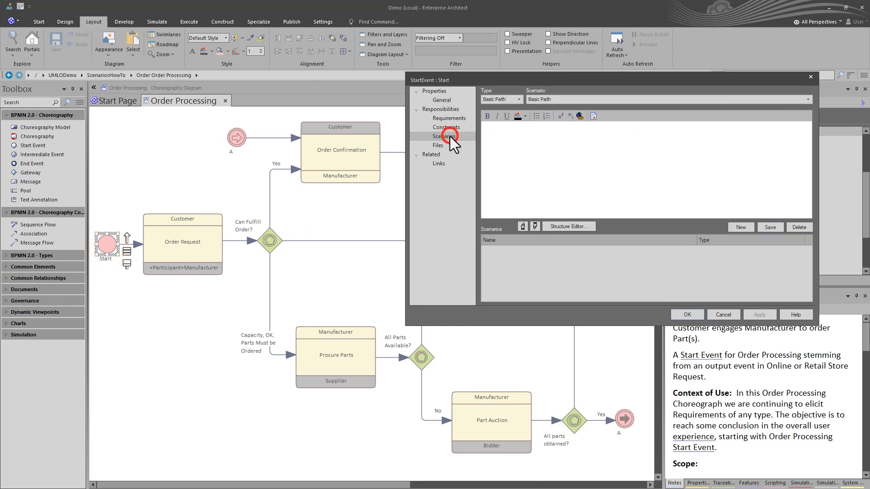
click(560, 226)
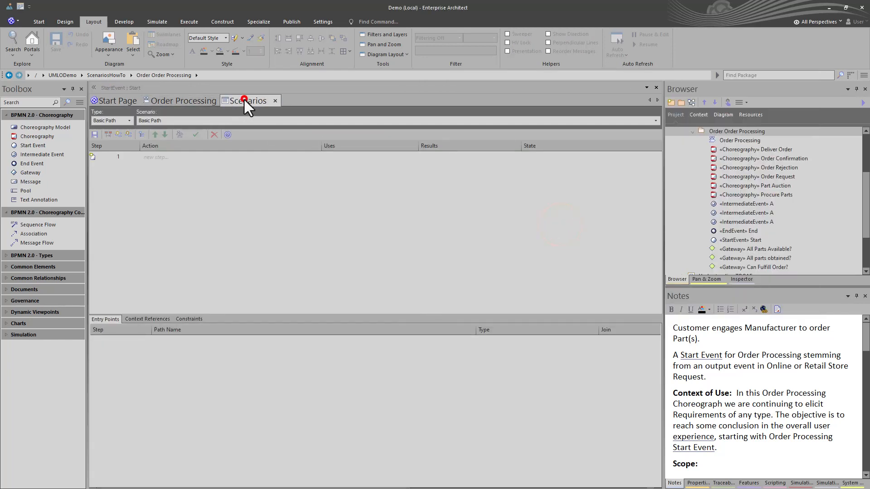
Dock the Scenarios window beside the diagram and name the basic path scenario "Order Processing Start Event".
drag(241, 101, 392, 286)
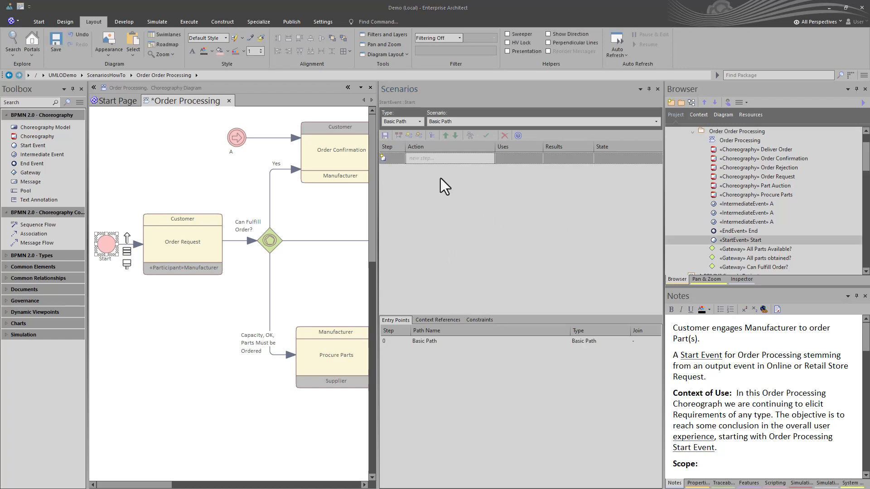
click(458, 121)
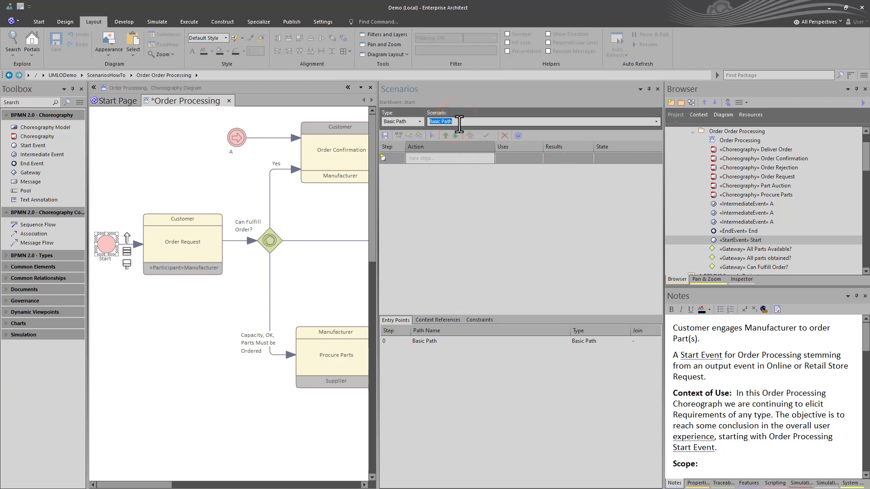
text(Order Processing Start Event)
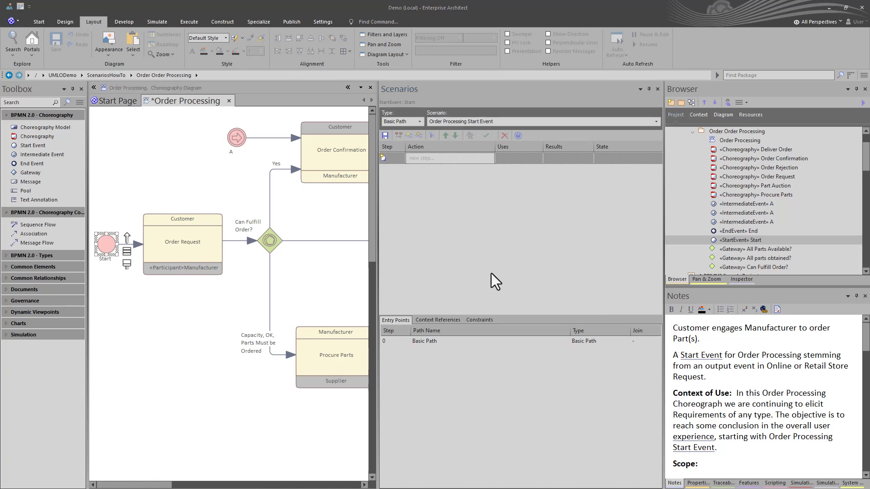
Add the Kafka Bus node from the sample project's Application Architecture package as a context reference of the scenario.
click(429, 323)
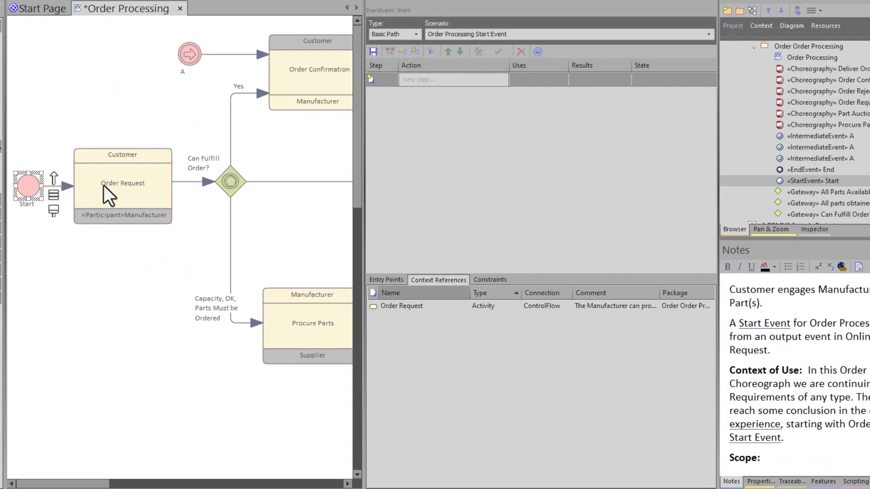
click(402, 306)
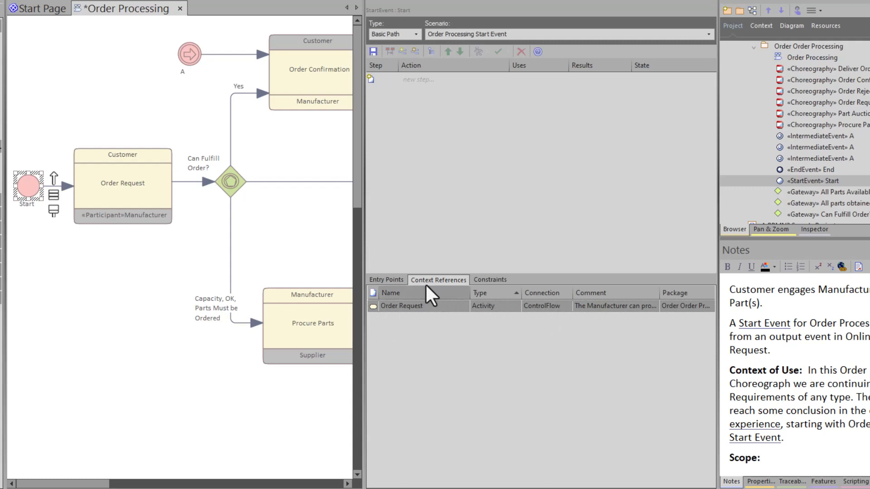
right_click(421, 332)
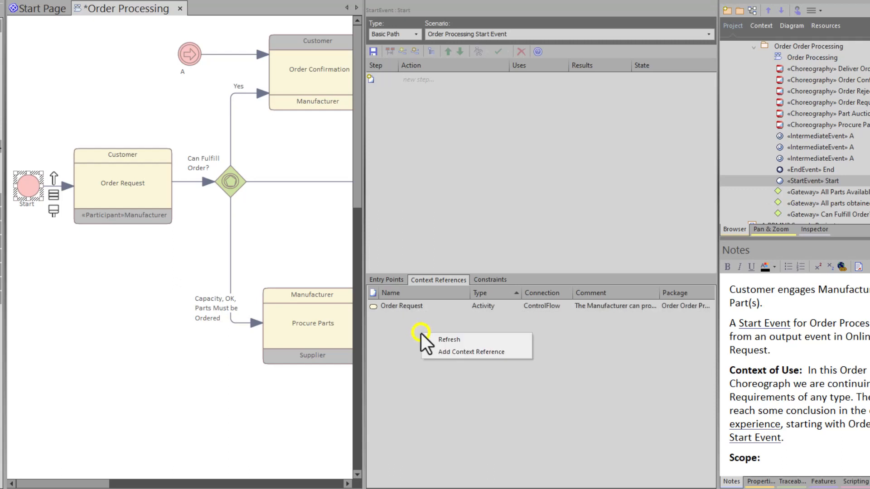
click(457, 352)
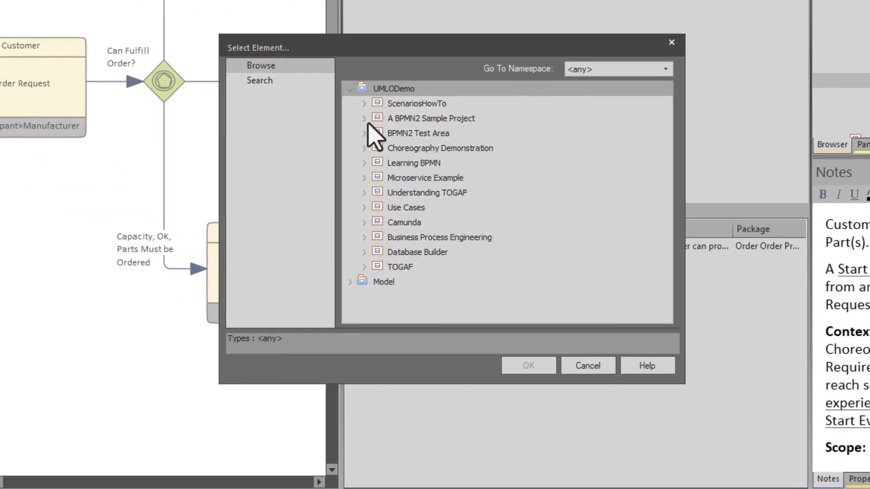
click(380, 206)
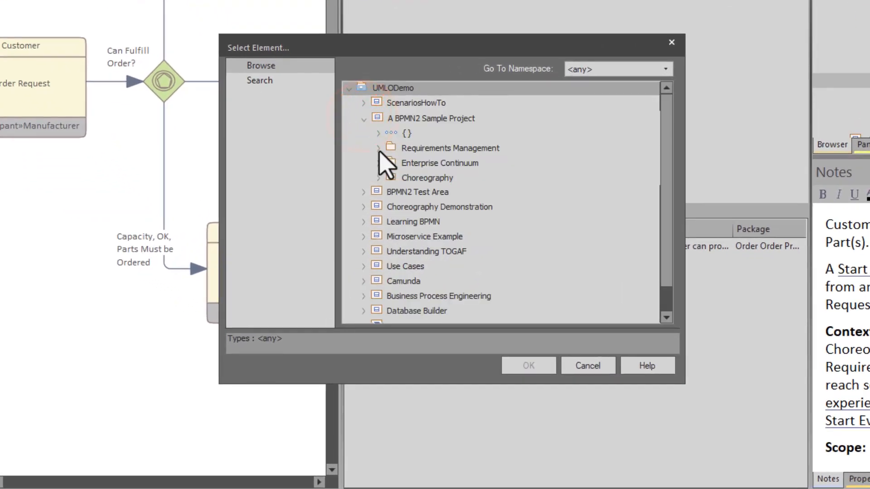
click(379, 163)
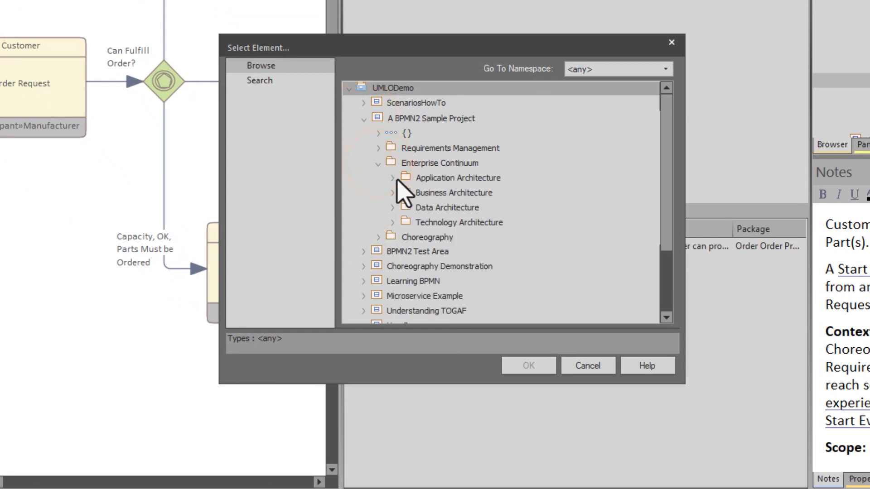
click(393, 178)
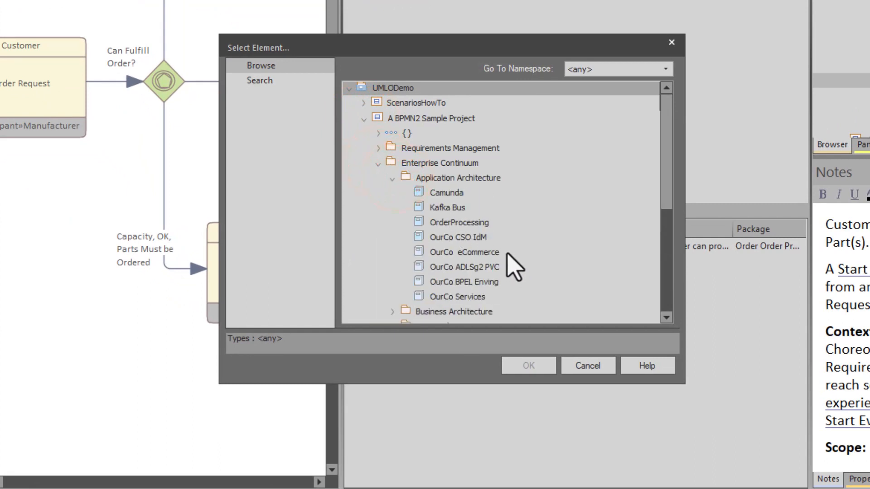
click(452, 208)
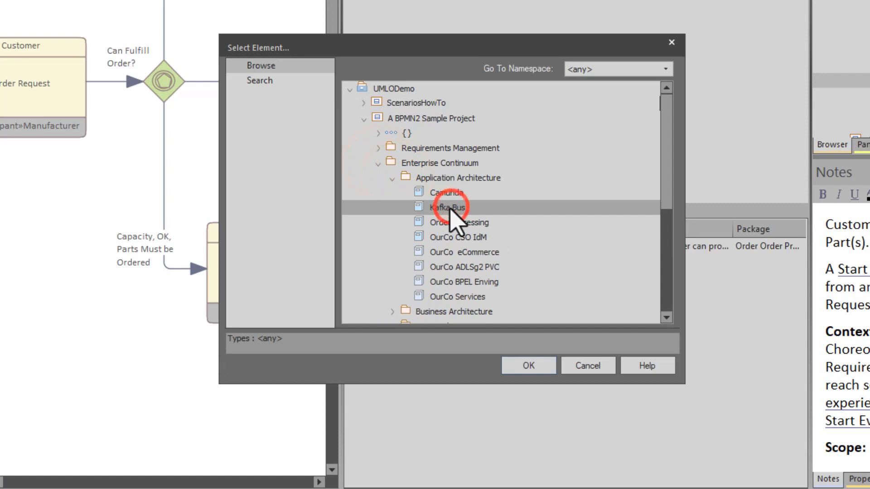
click(528, 365)
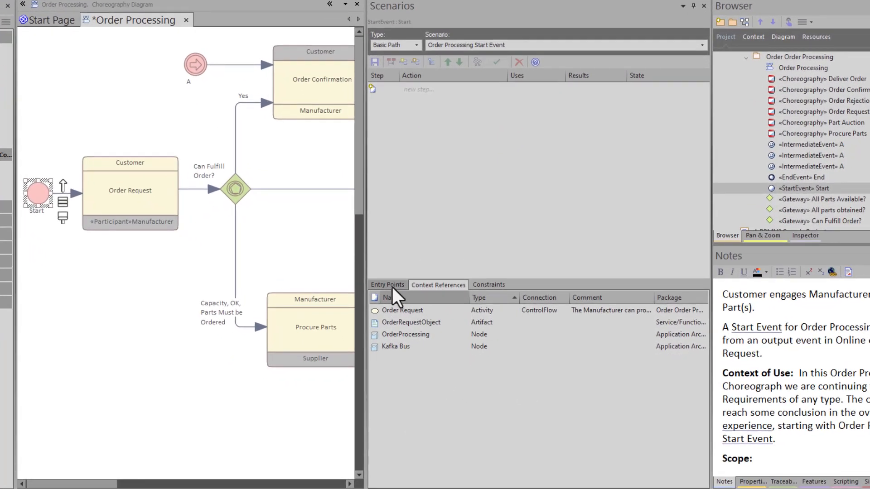
Review the scenario's entry points, context references and constraints.
click(391, 285)
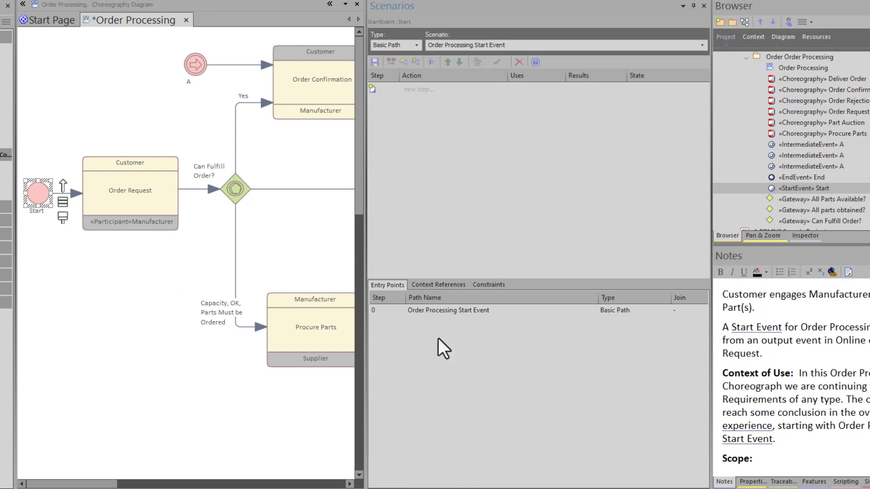
click(437, 285)
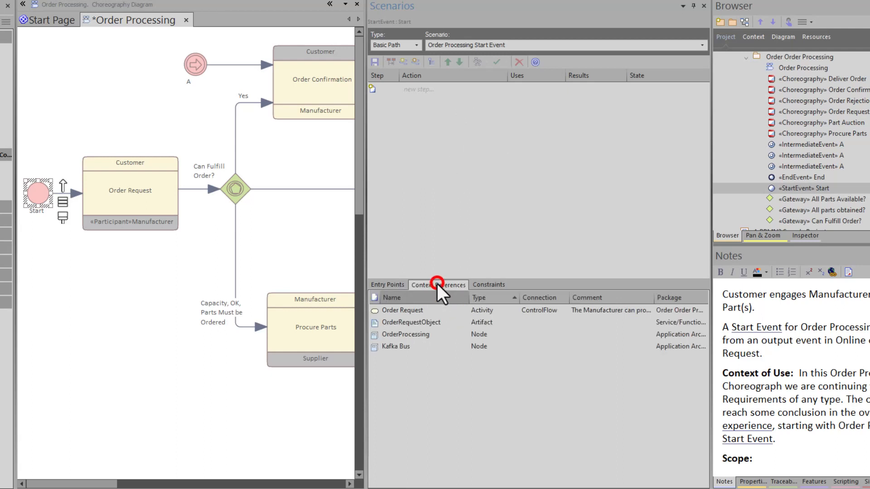
click(494, 284)
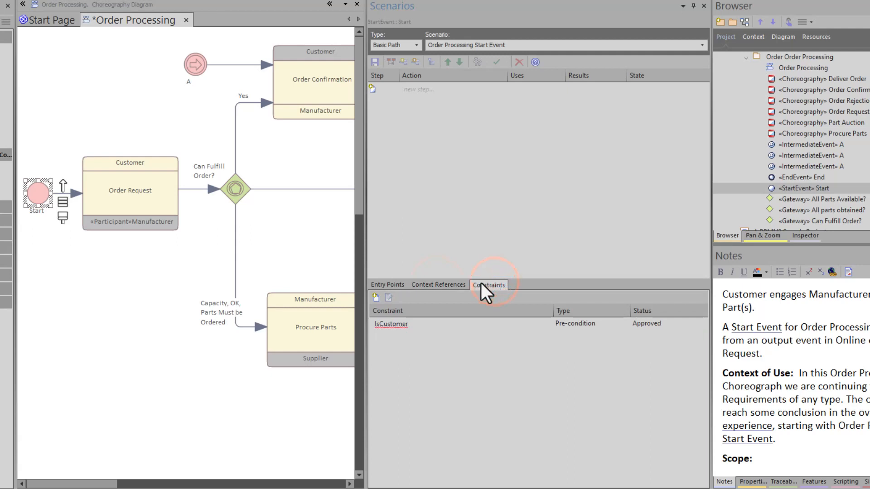
click(387, 284)
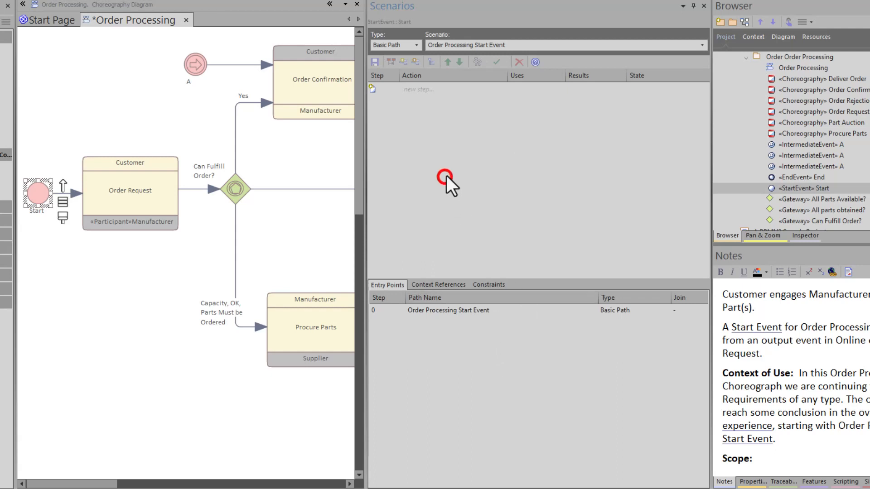
click(408, 89)
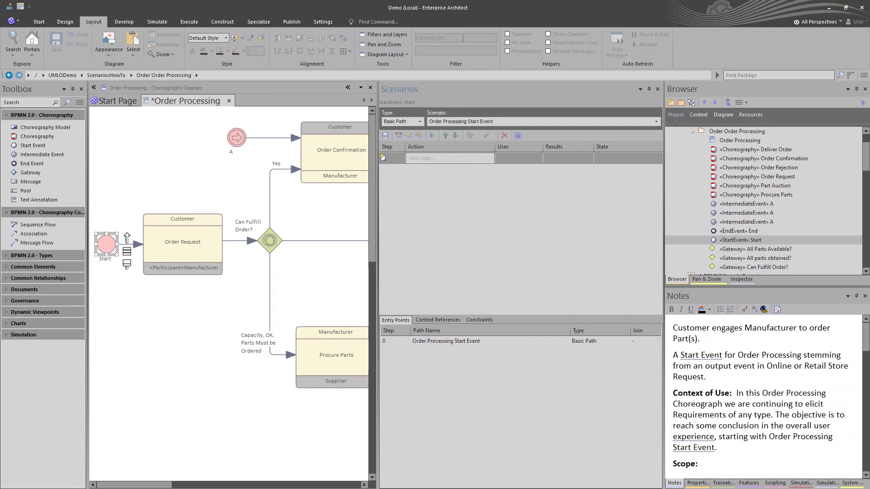
click(423, 158)
click(428, 322)
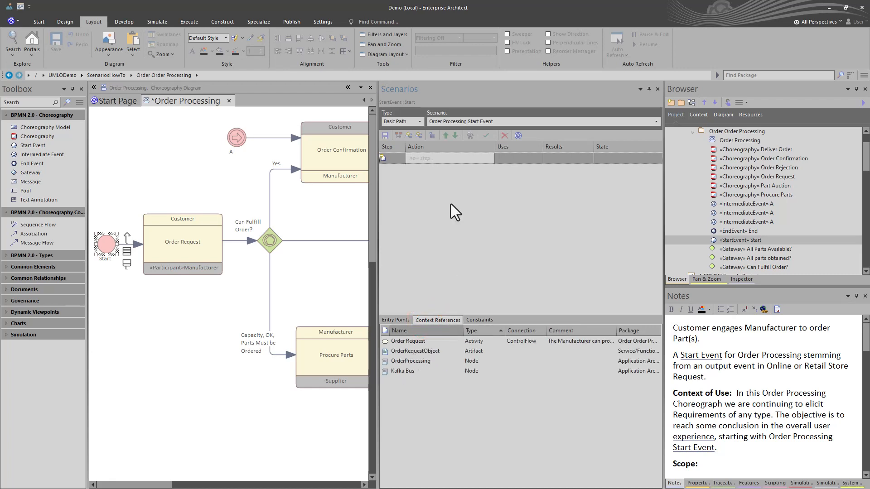
Enter the action "Receive OrderRequestObject from Kafka Bus" as the scenario's first step.
click(412, 156)
text(Receivre)
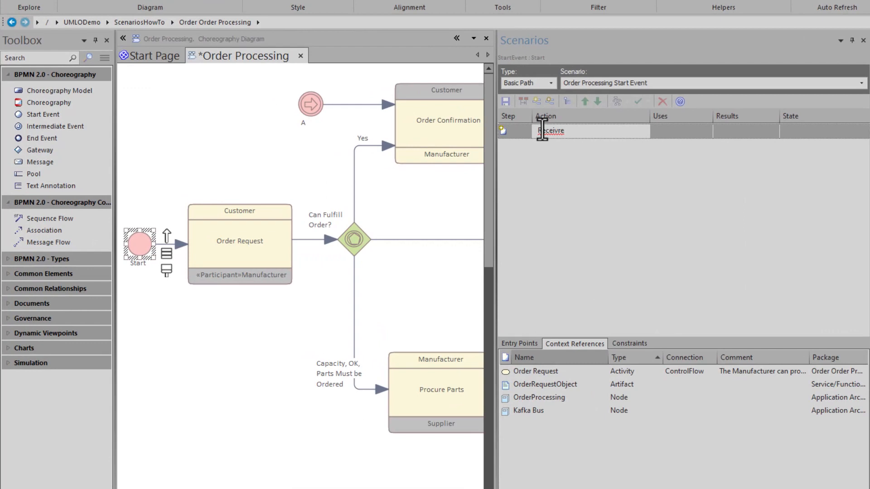
key(BackSpace)
key(BackSpace)
text(e OrderRE)
key(BackSpace)
text(equ)
text(estObject)
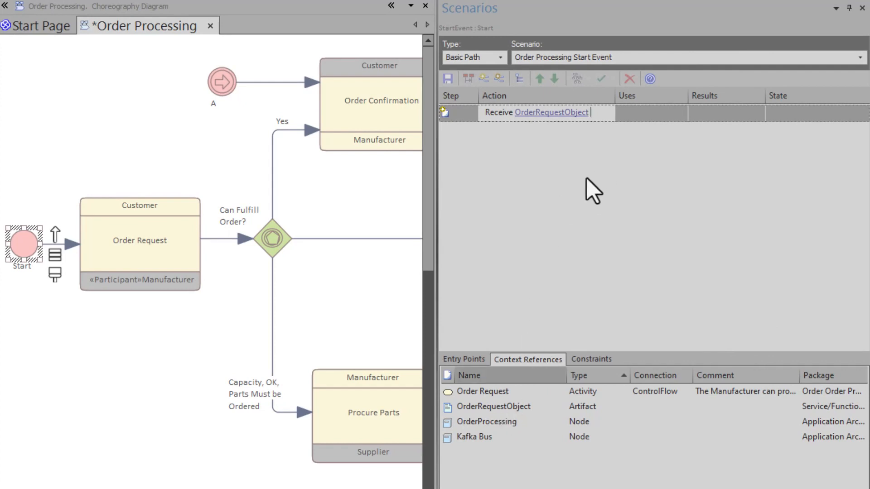
click(592, 112)
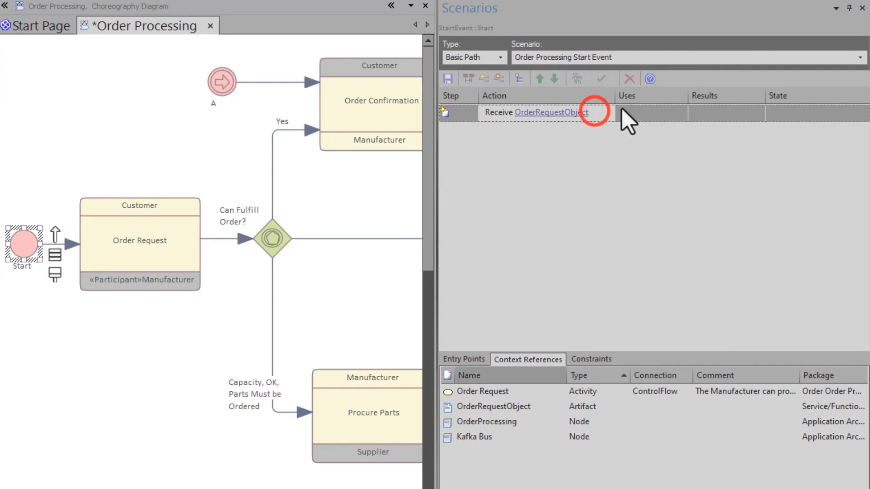
text(fromKa)
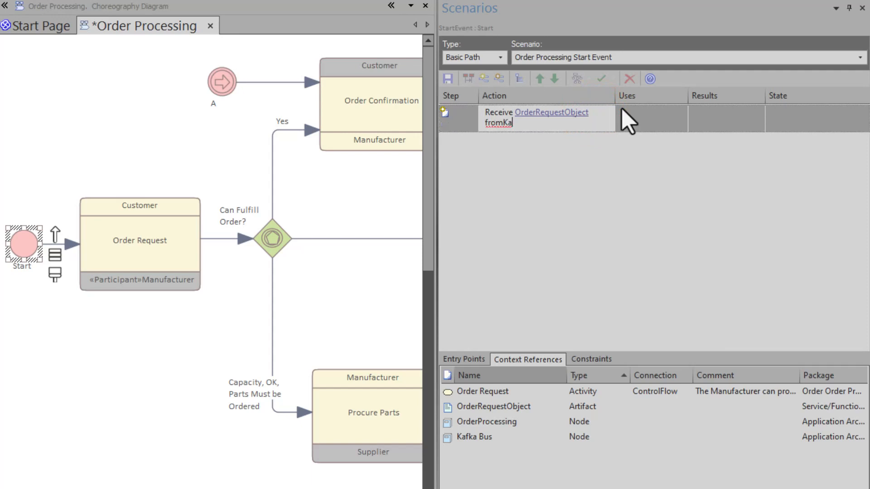
key(BackSpace)
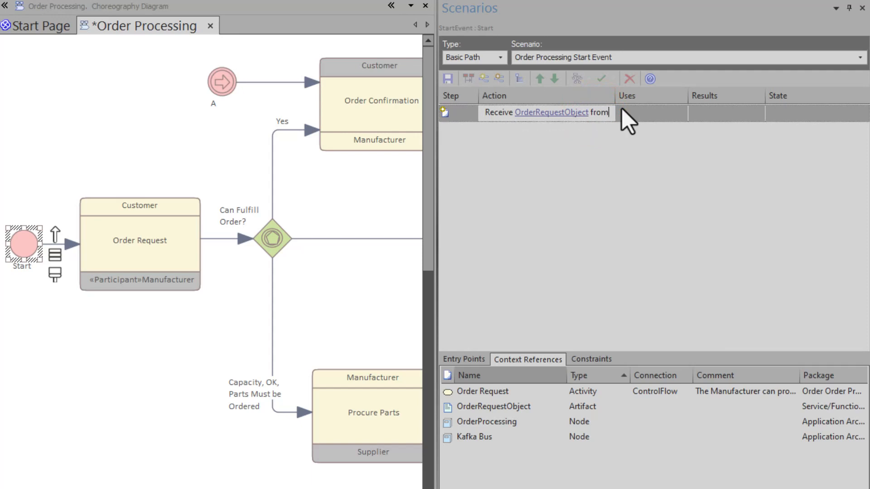
text(Kafka Bus)
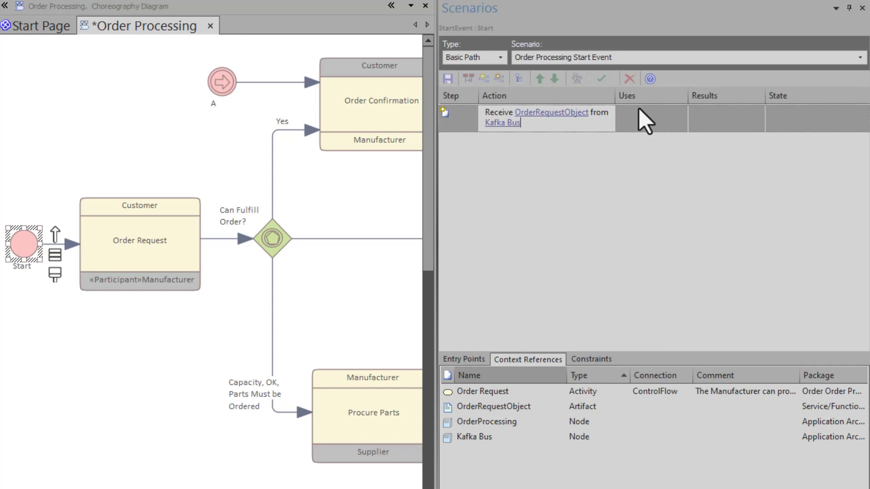
Commit the first scenario step's action and change that step's type from User to System.
click(641, 120)
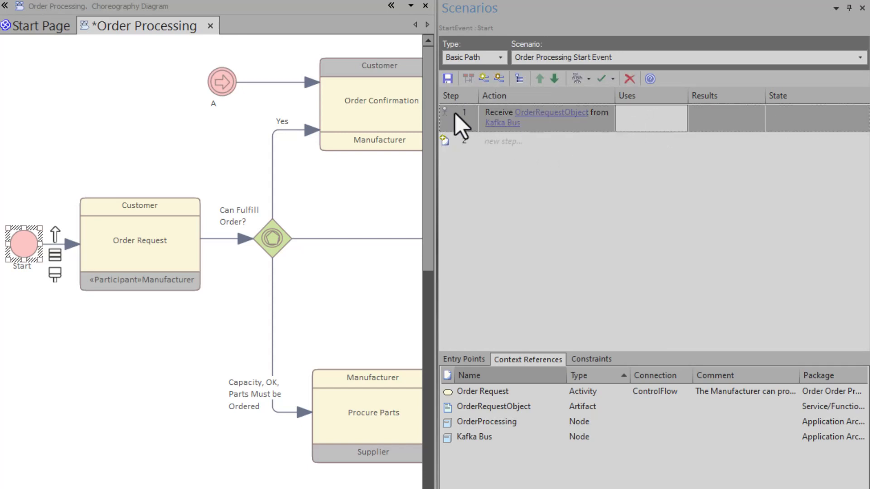
click(450, 135)
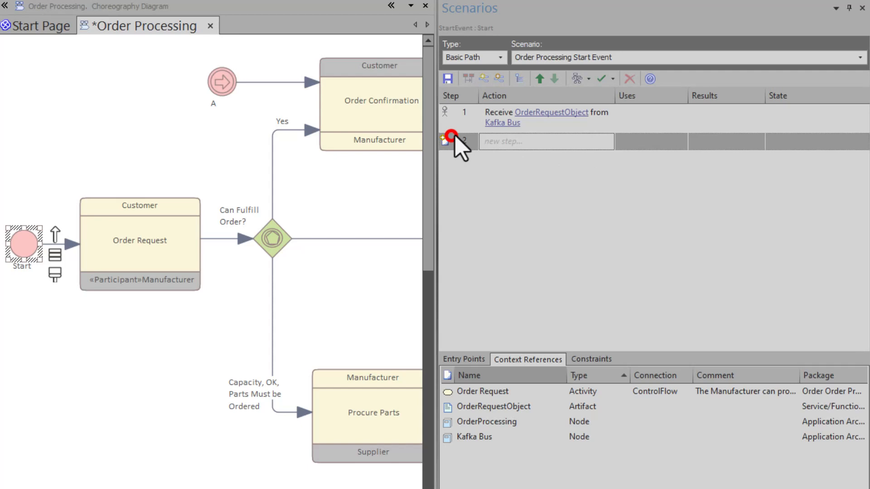
click(449, 112)
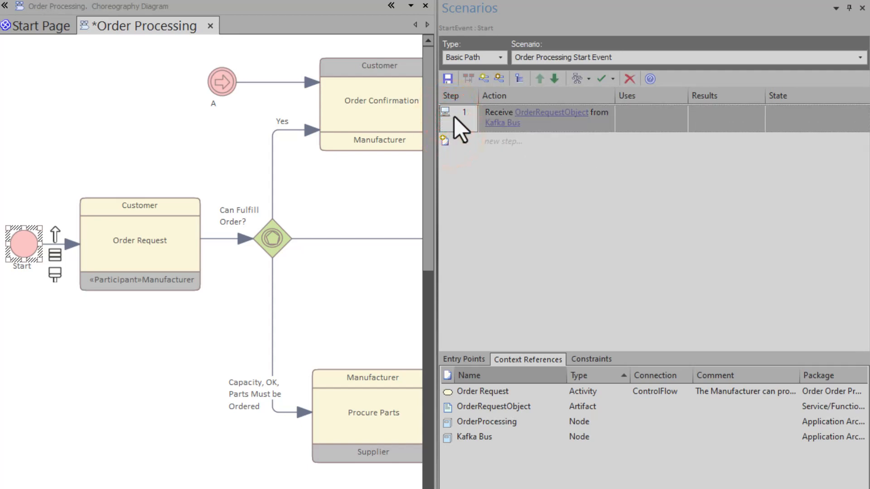
click(453, 138)
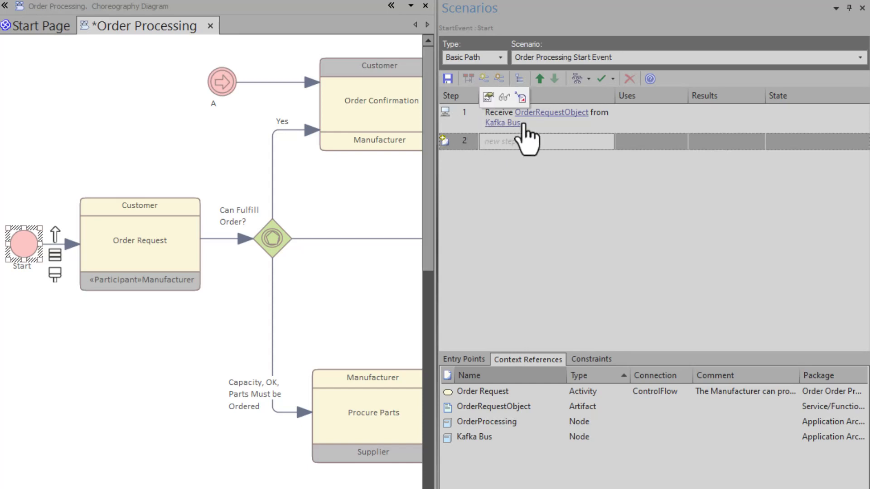
Review the options available for the first step and the Uses, Results and State columns of the scenario.
right_click(543, 118)
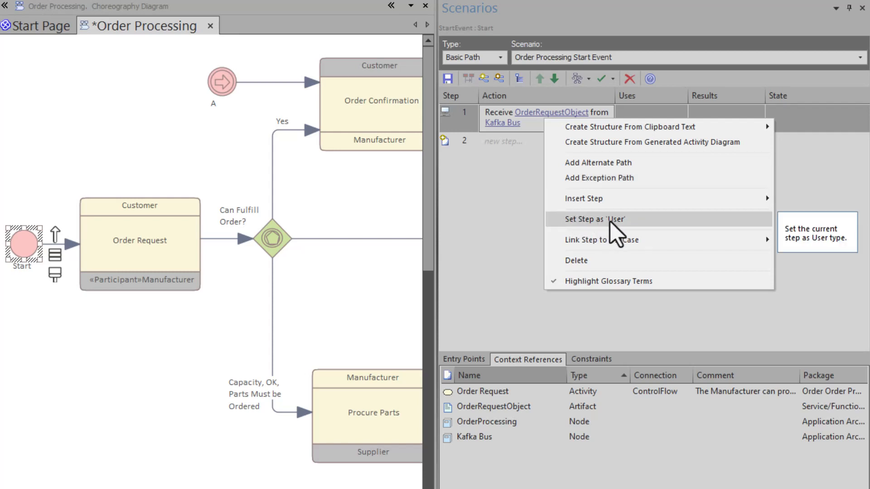
click(518, 143)
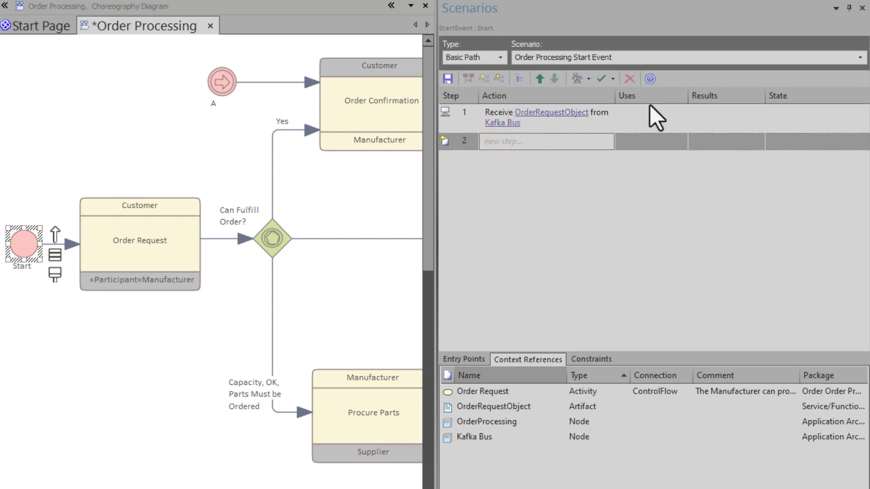
click(634, 96)
click(719, 96)
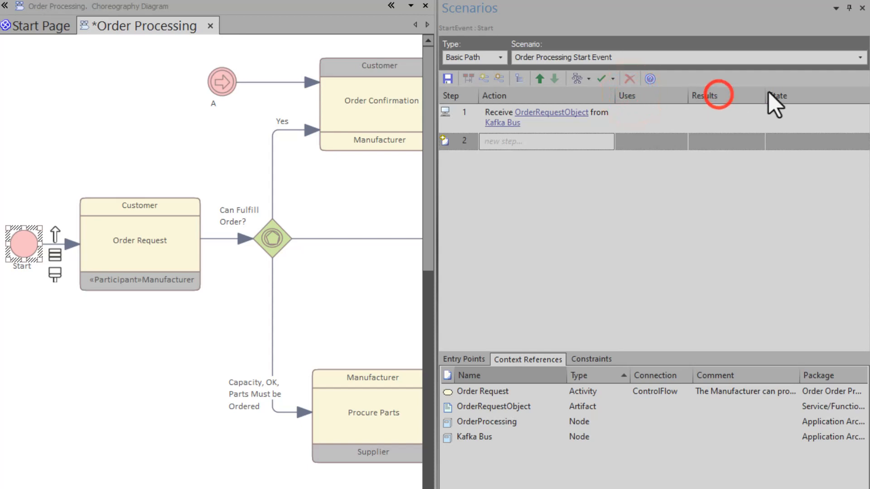
click(784, 96)
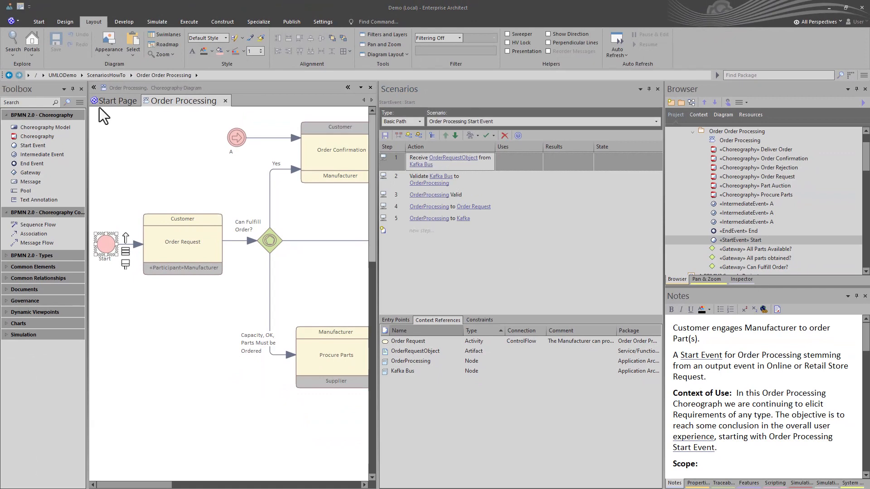
Generate an Activity diagram from the Order Processing Start Event scenario and look over the generated flow.
click(476, 135)
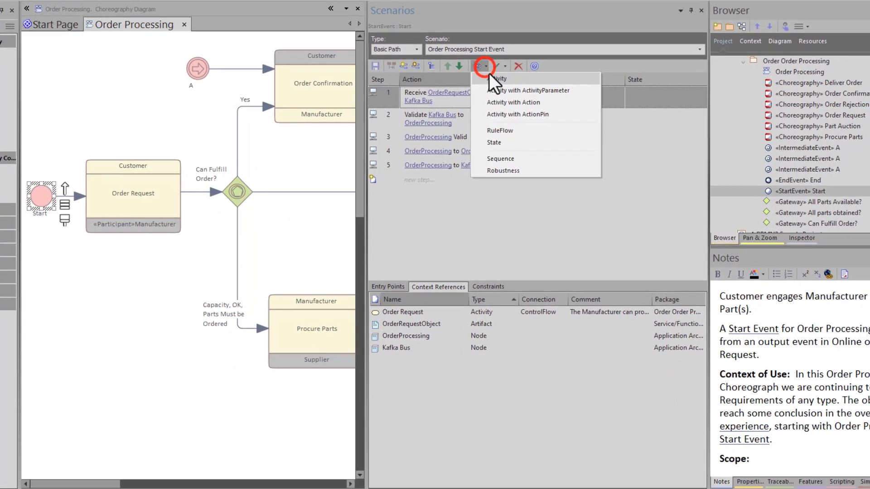
click(518, 80)
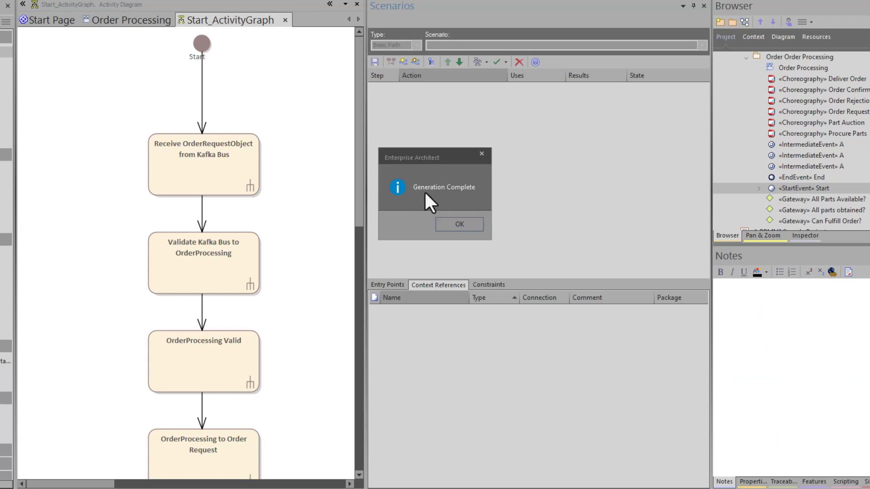
click(459, 224)
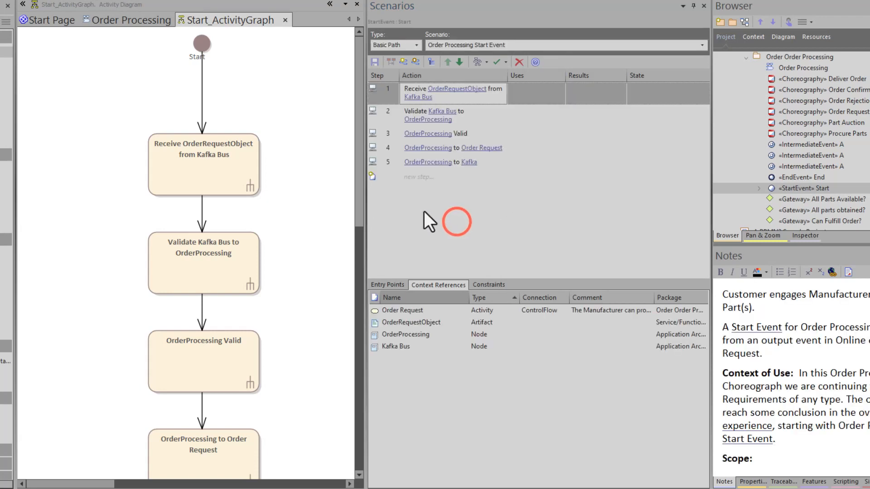
scroll(290, 254, down, 10)
scroll(290, 254, up, 10)
scroll(322, 245, down, 5)
scroll(313, 246, up, 4)
Add an exception path named "OrderReuqestObject Invalid" to scenario step 2, Validate Kafka Bus to OrderProcessing.
mouse_move(407, 114)
click(395, 118)
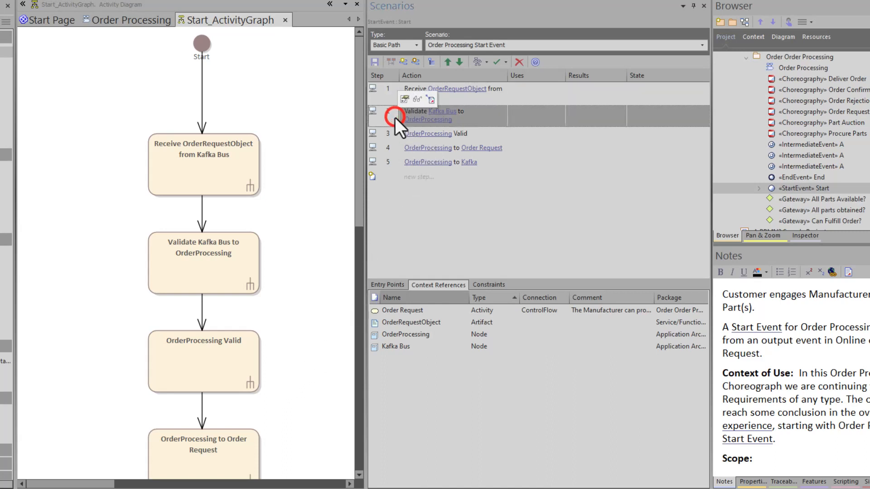
click(416, 62)
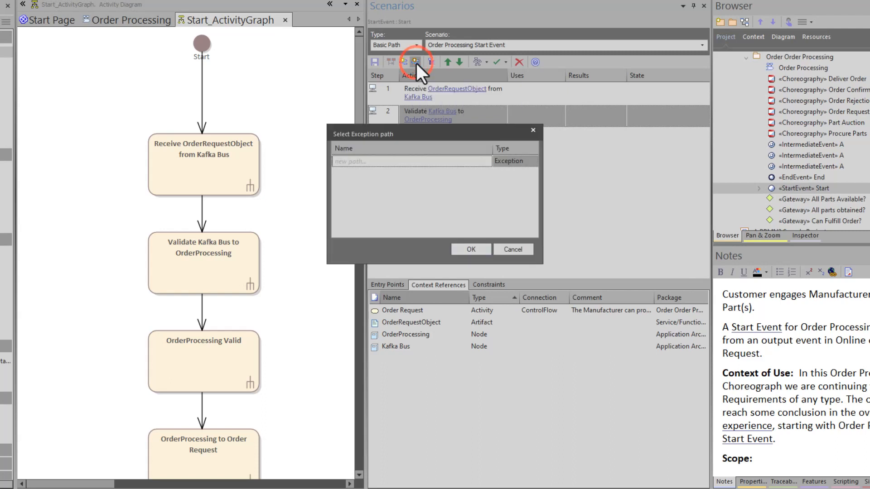
click(379, 162)
text(OrderRe)
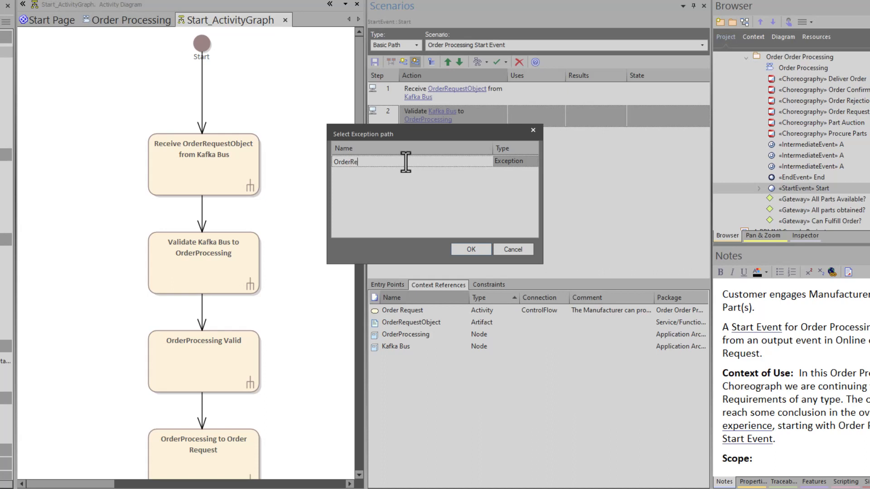
text(uqestObject Invalid)
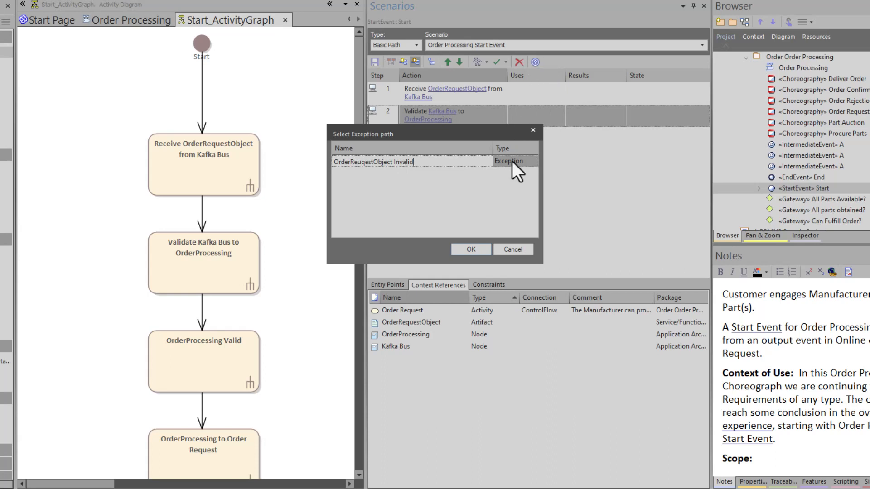
click(471, 252)
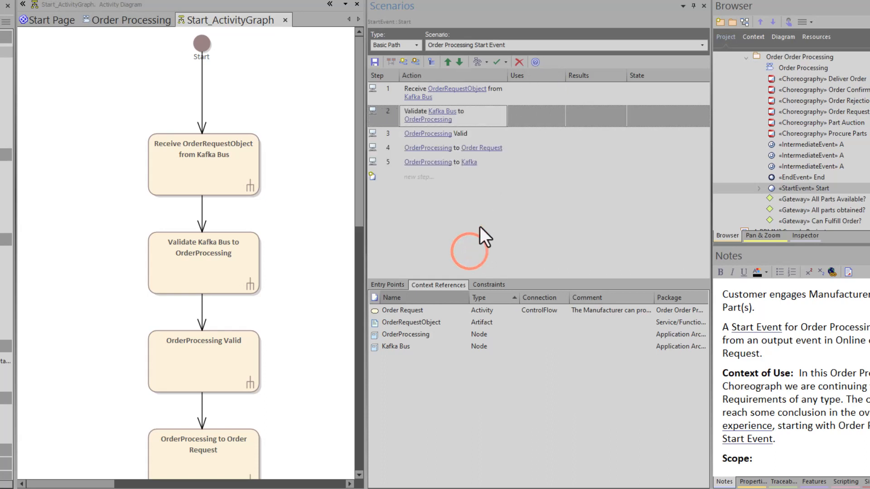
Open the exception path from the scenario's entry points and enter "Invalid Response Received" as its first step.
click(385, 286)
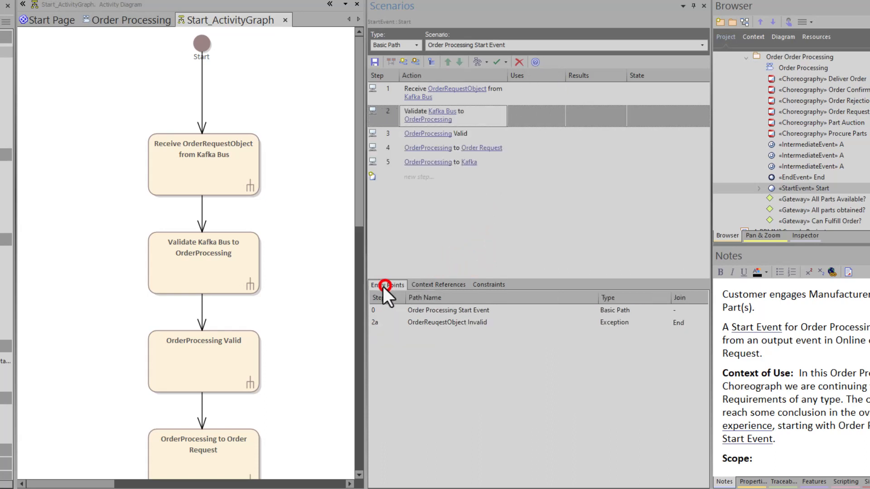
click(423, 323)
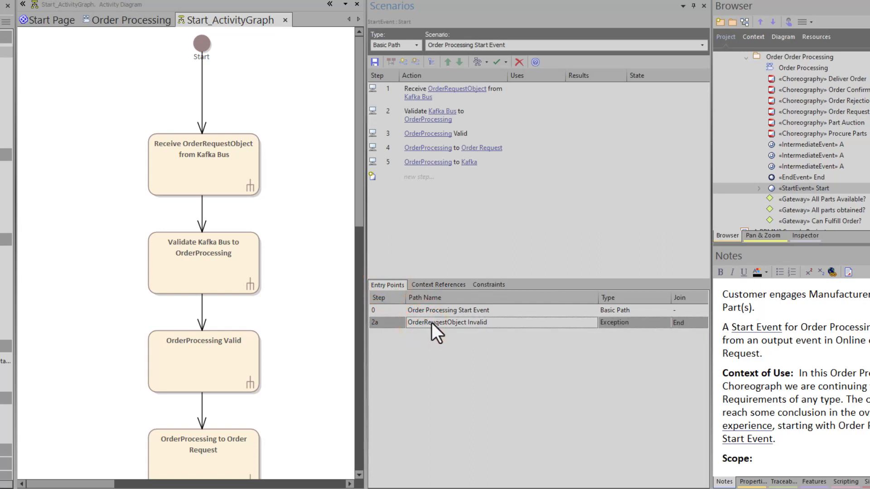
double_click(431, 323)
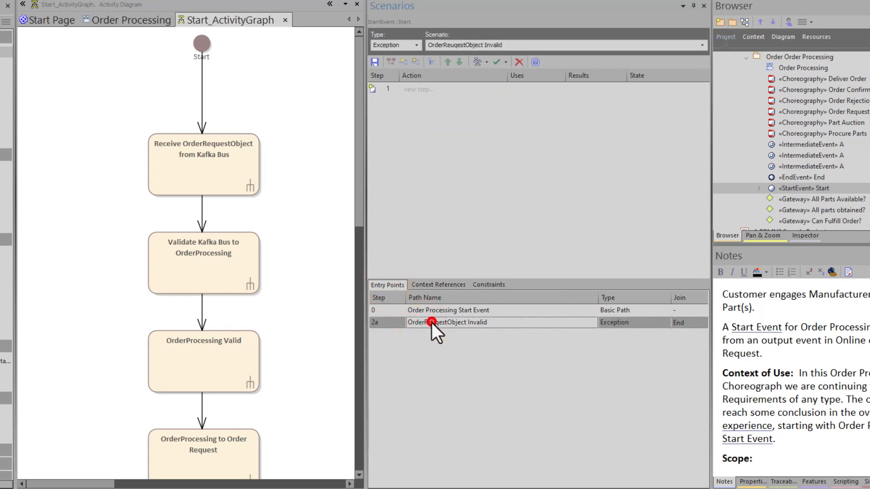
click(425, 94)
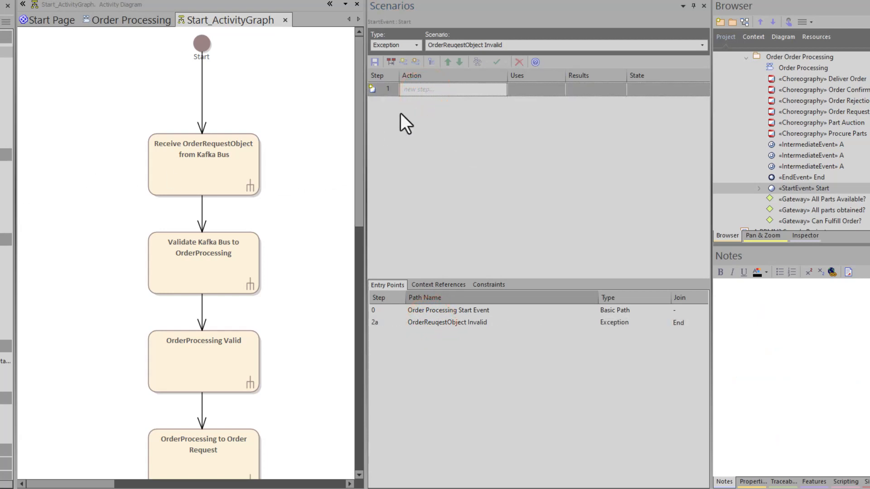
click(411, 89)
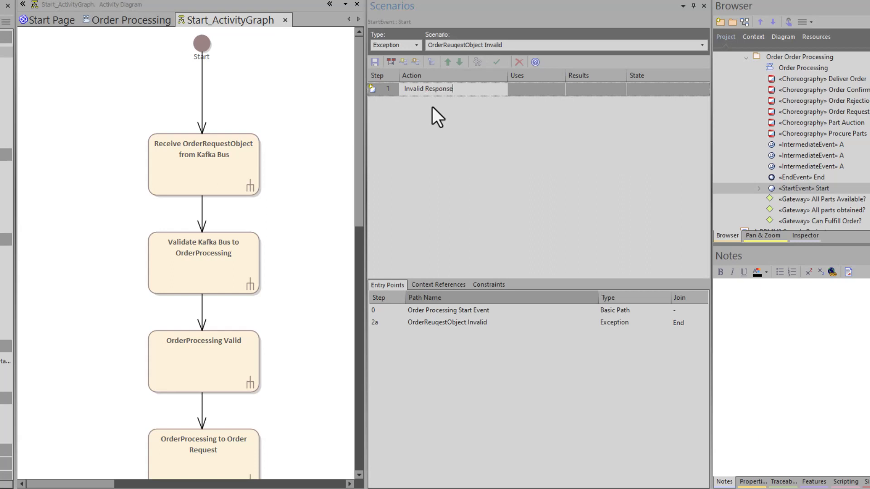
text(Invalid Response Received)
key(Return)
Enter "OrderRequest Fallout" as the exception path's second step and set it as a System step.
click(429, 102)
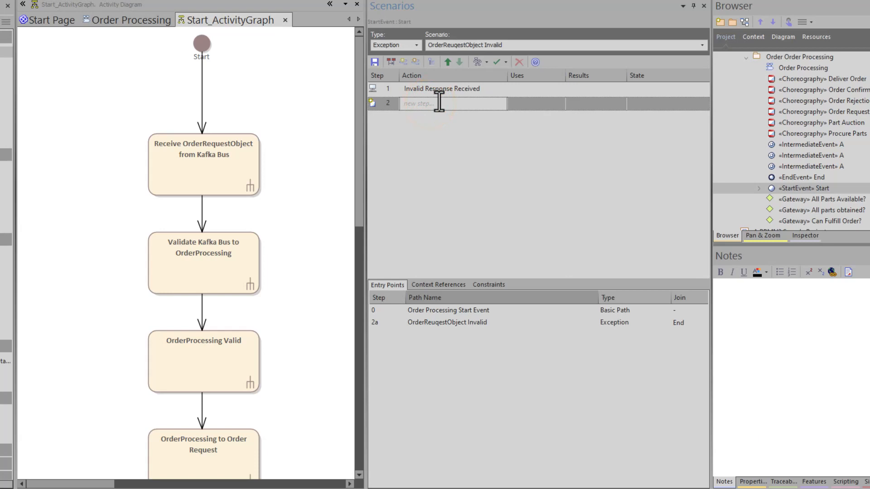
text(OrderRequest Fai)
text(lout)
click(486, 104)
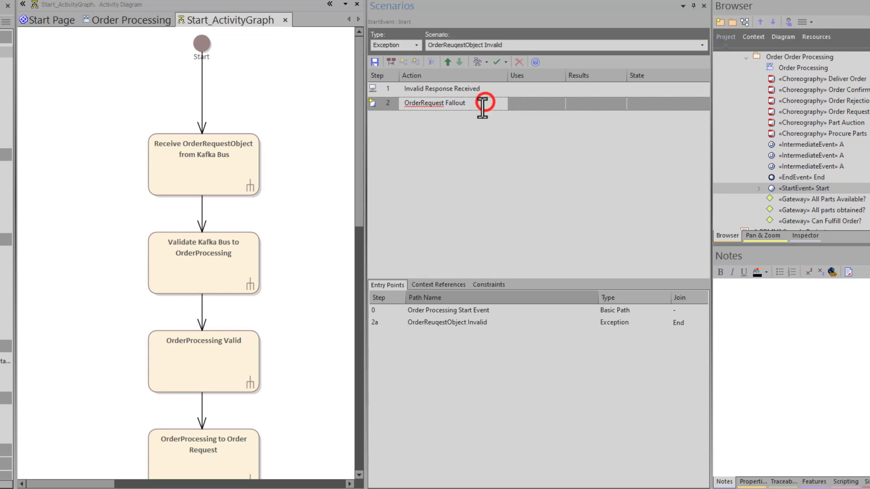
click(415, 116)
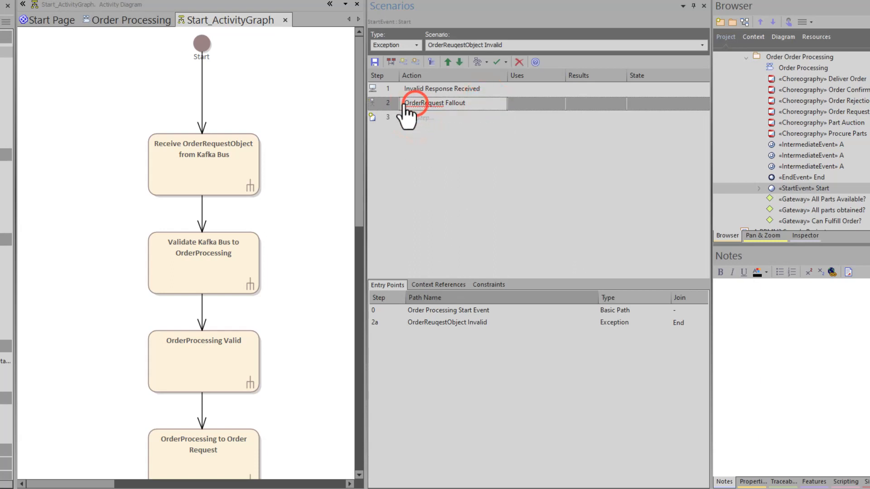
click(371, 102)
click(375, 101)
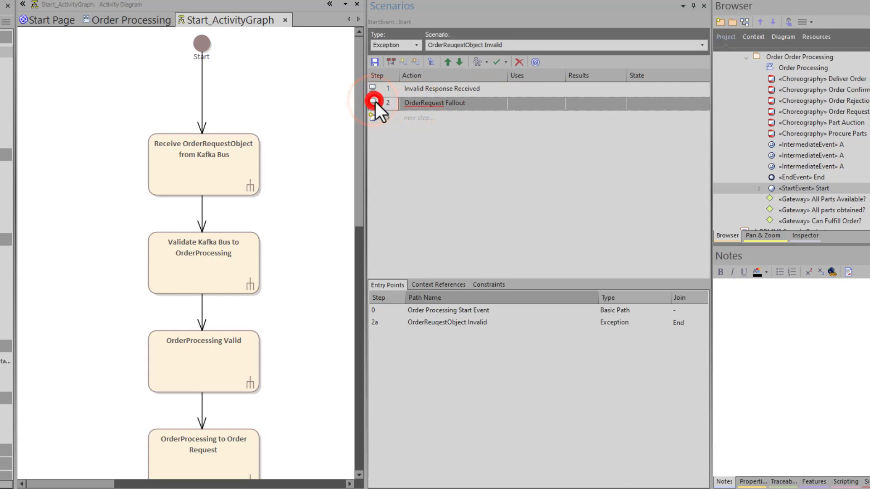
click(471, 102)
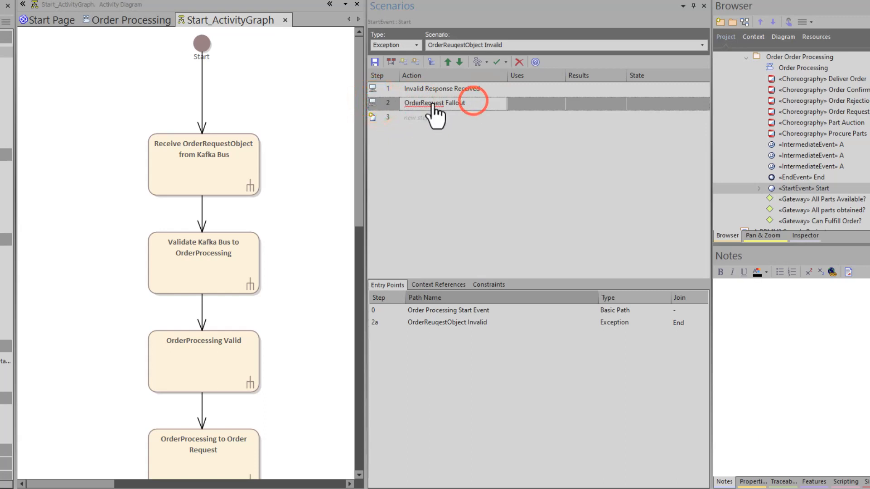
Add the orderRequest InputSet from the Business Architecture's Service/Function Catalog as a context reference for the Start event.
click(429, 282)
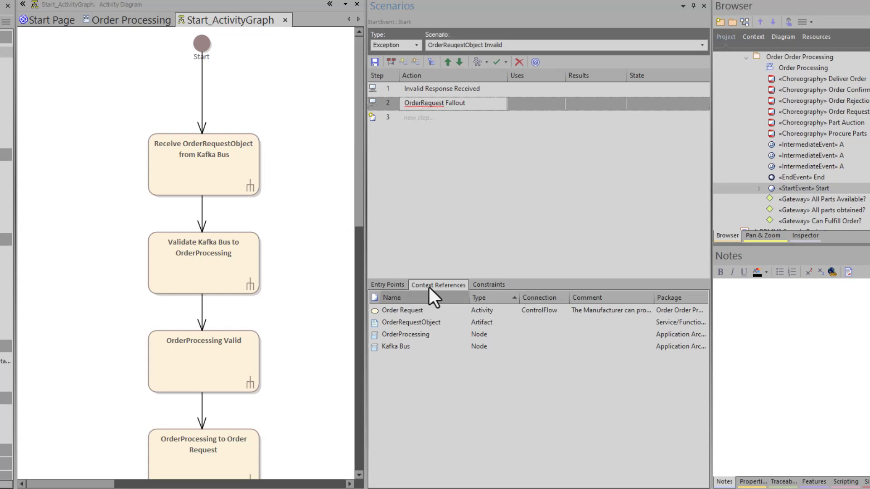
right_click(404, 374)
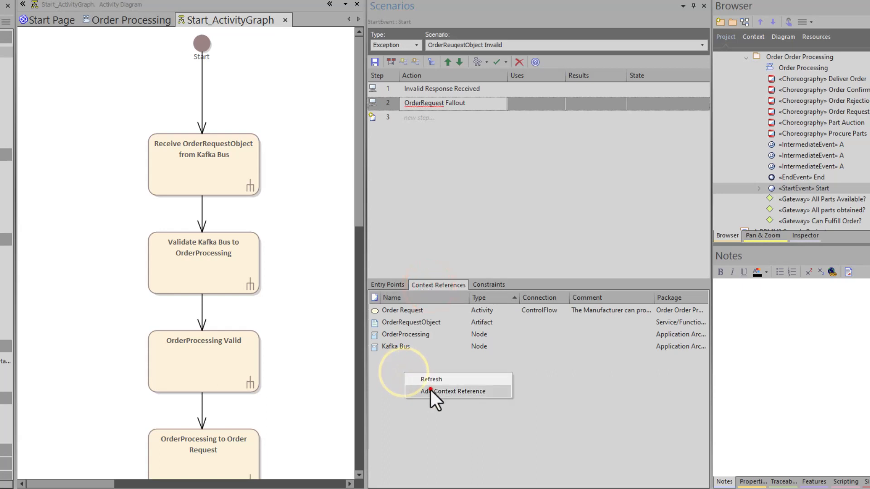
click(431, 389)
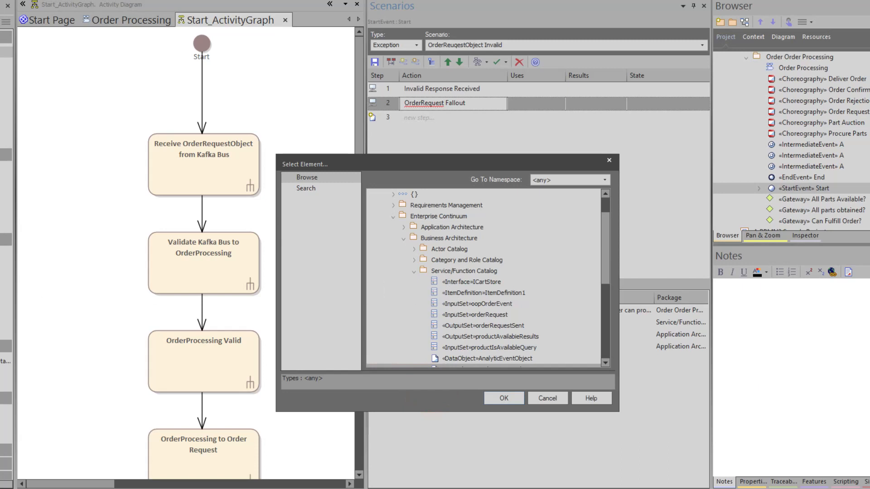
drag(435, 163, 400, 141)
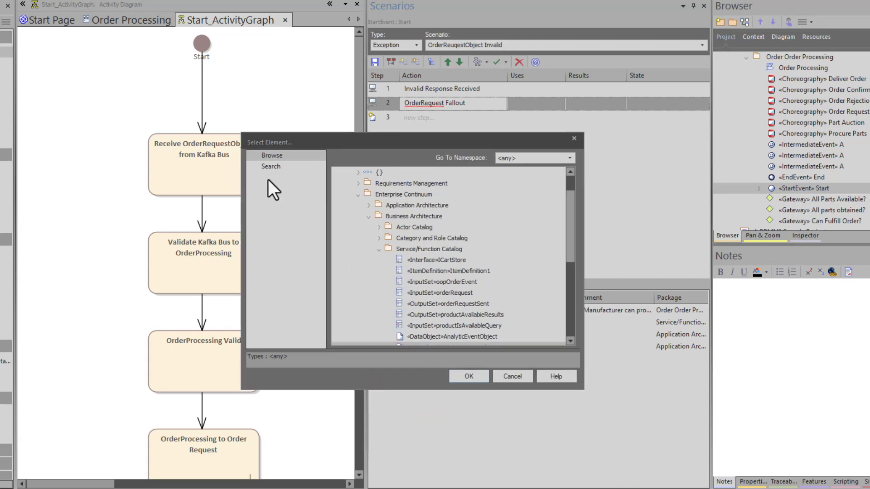
click(380, 249)
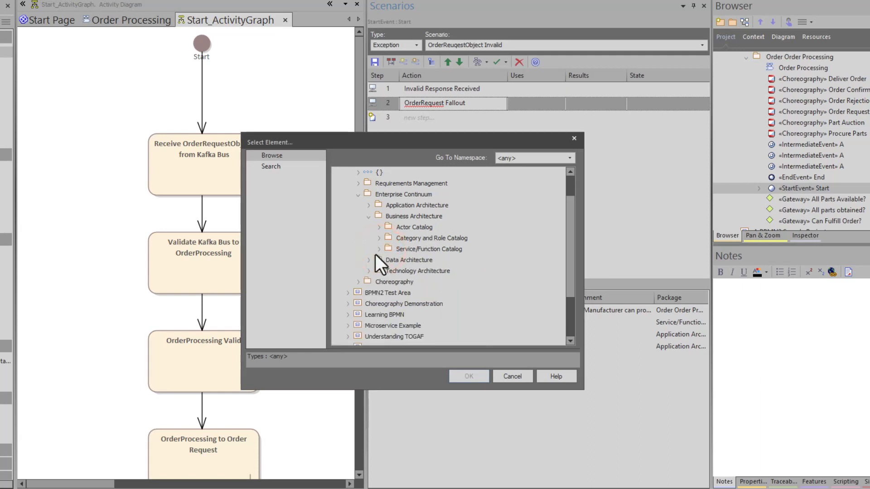
click(369, 260)
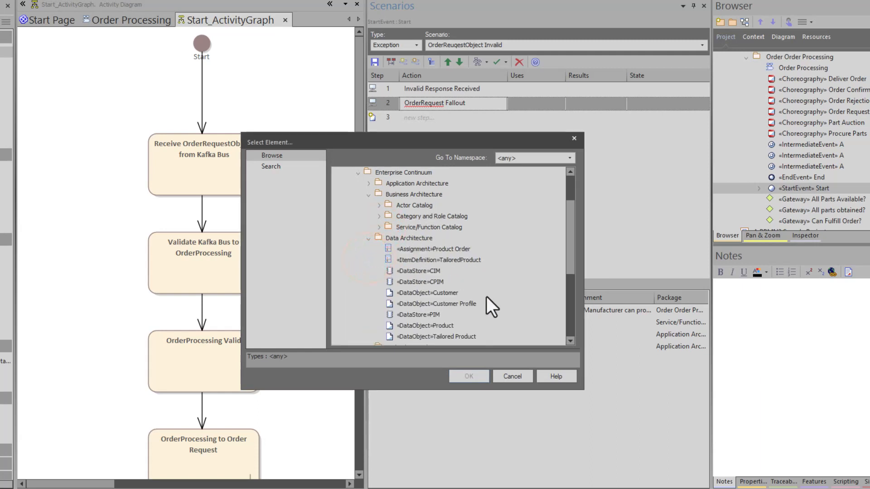
scroll(444, 278, down, 1)
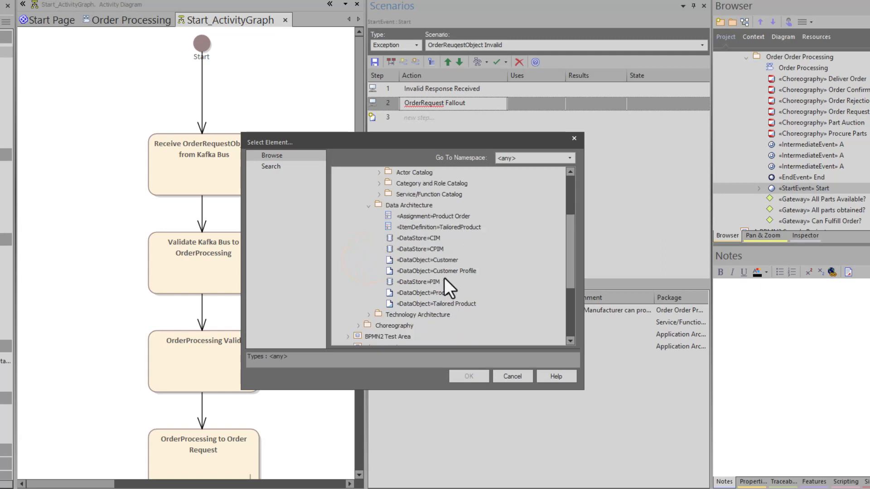
scroll(444, 279, up, 1)
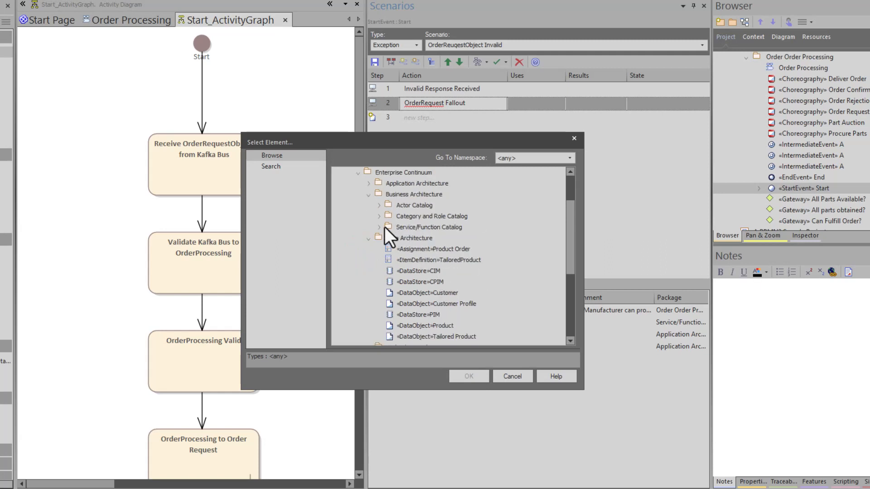
click(382, 228)
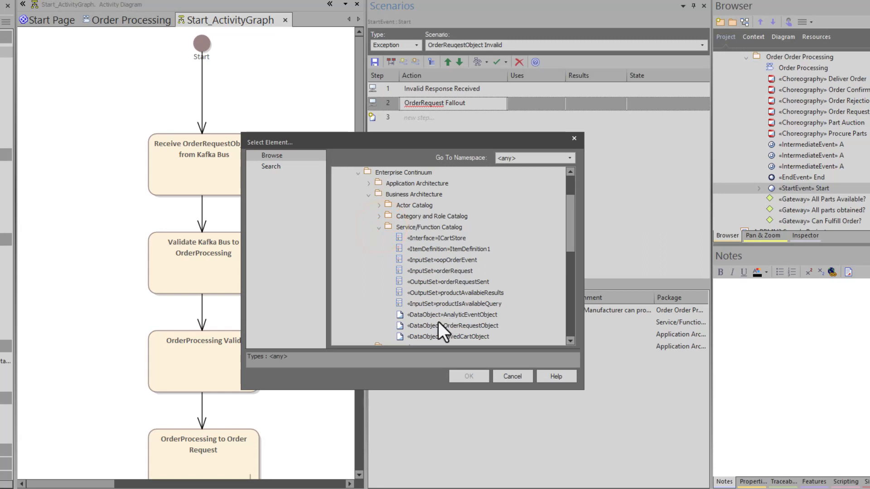
click(447, 274)
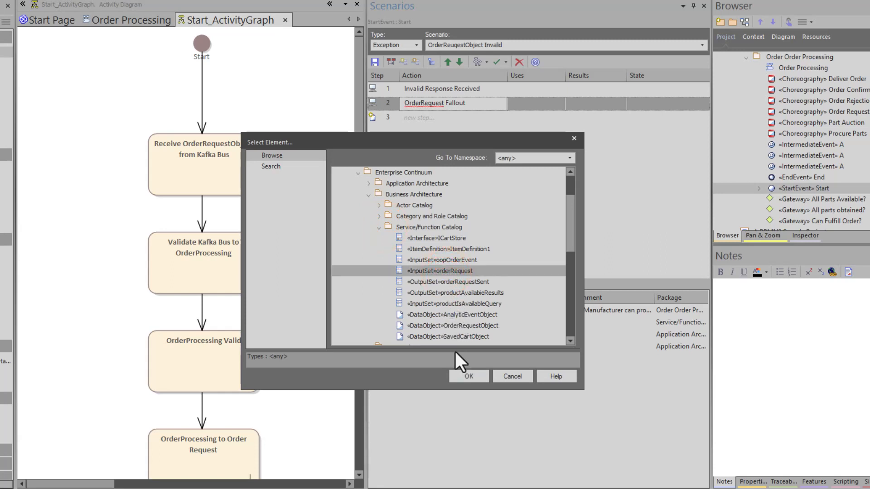
click(469, 376)
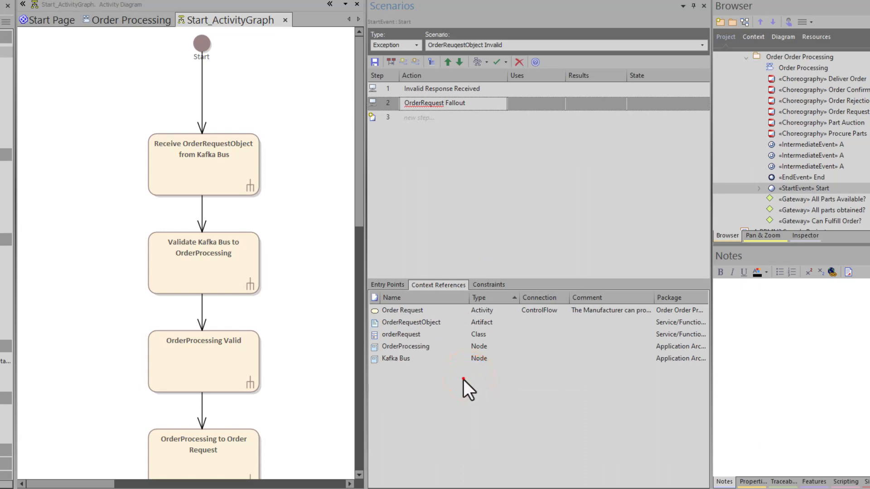
Refresh the context references to link OrderRequest in the exception path's second step.
right_click(418, 334)
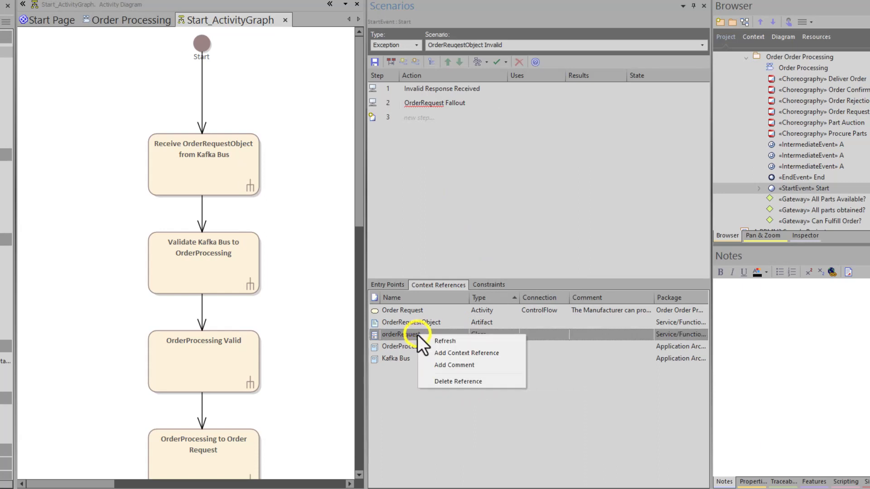
click(434, 342)
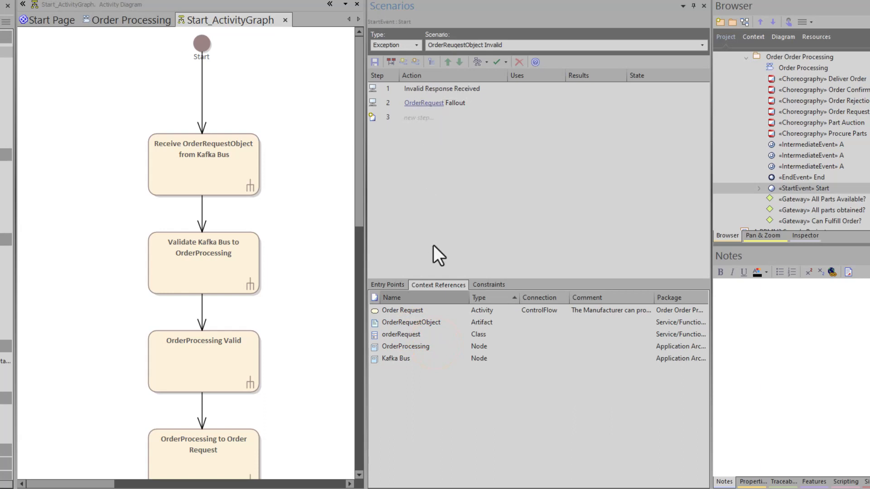
mouse_move(426, 105)
Open the Order Processing Start Event basic path from the entry points and widen its Action column.
click(387, 284)
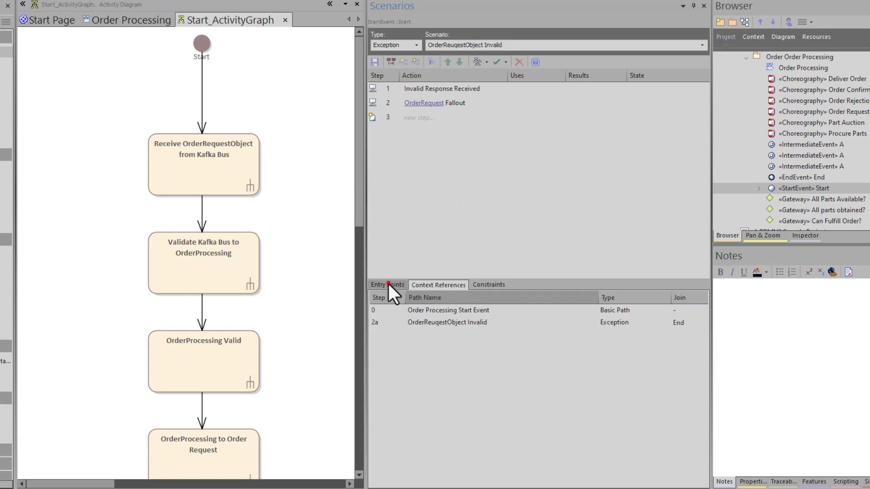
click(420, 310)
double_click(446, 311)
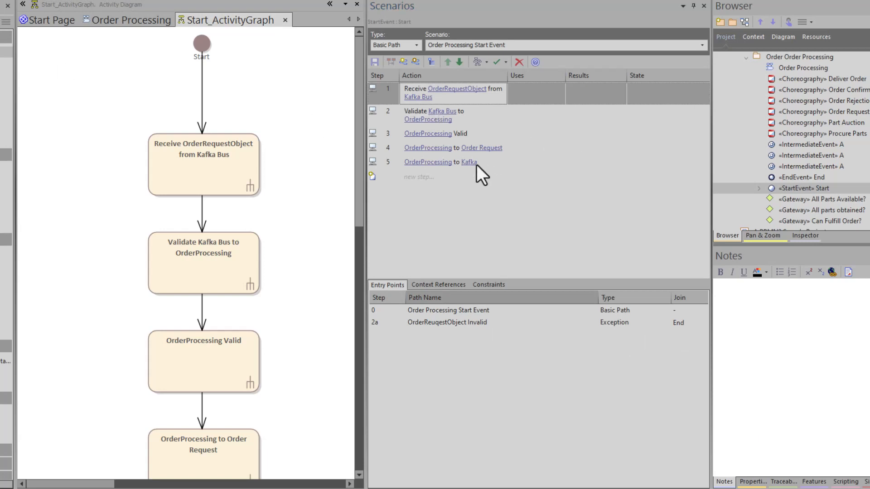
mouse_move(427, 166)
mouse_move(469, 165)
drag(508, 79, 529, 78)
click(476, 155)
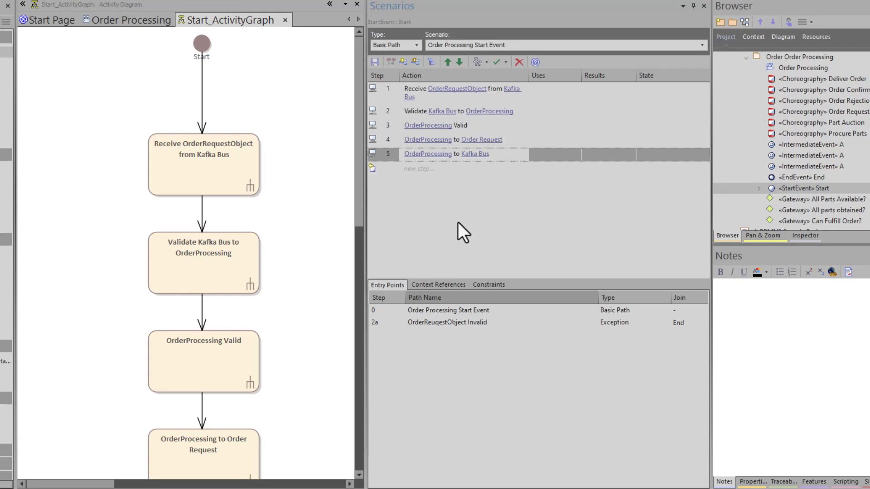
Set the OrderReuqestObject Invalid exception path to join at step 5.
click(478, 326)
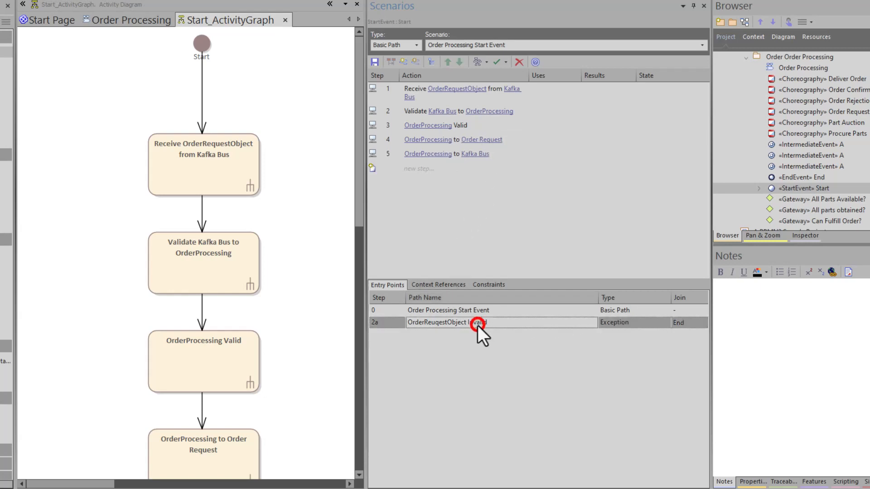
click(690, 323)
click(699, 323)
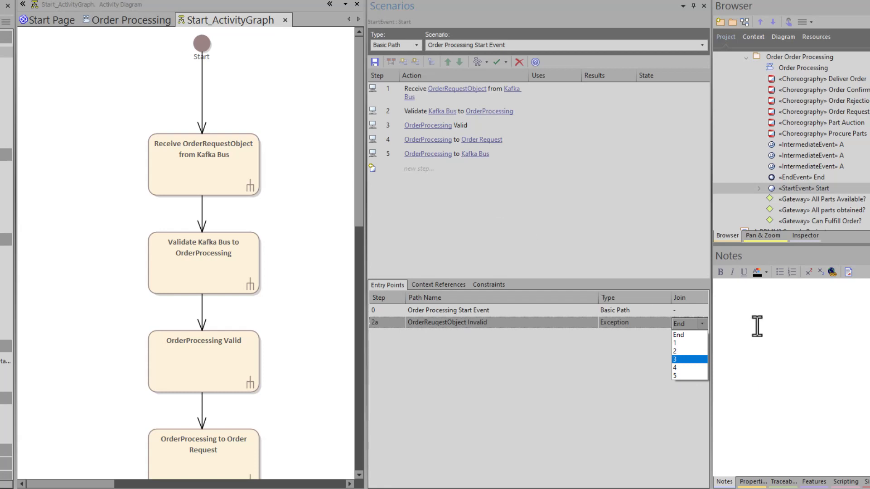
click(682, 376)
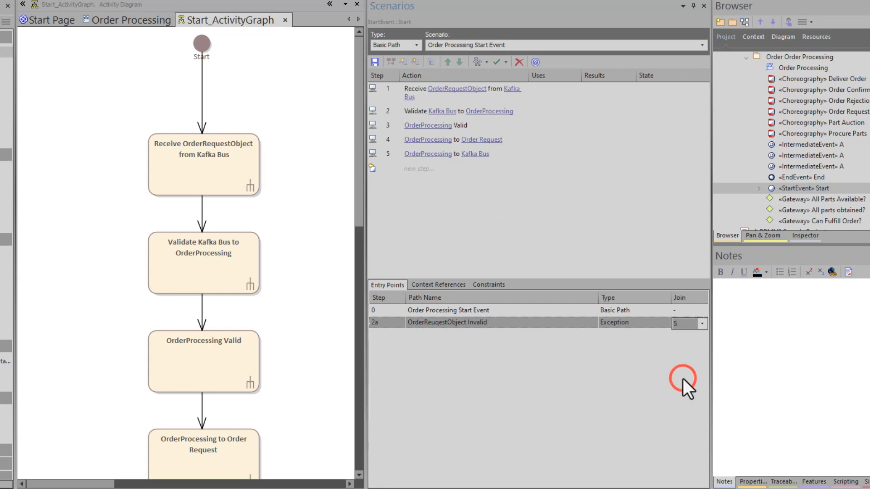
click(565, 363)
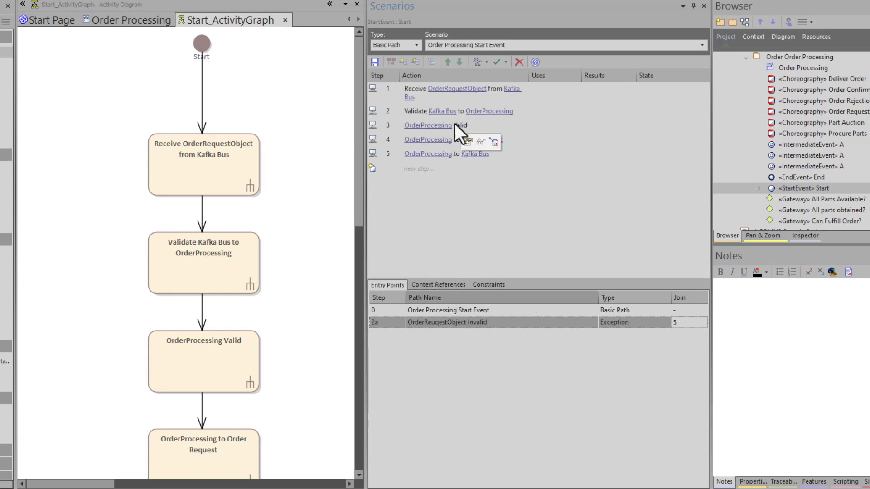
Return to the Order Processing choreography diagram and select its Start event to load its scenario.
click(400, 110)
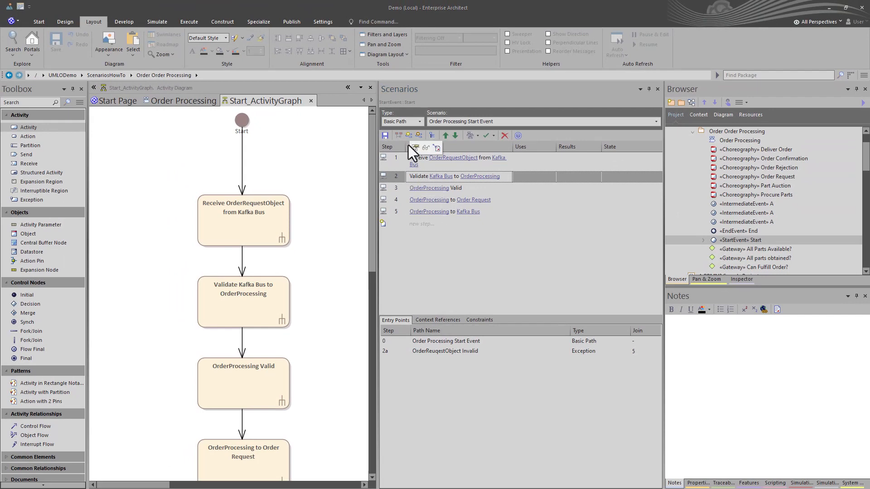
click(274, 167)
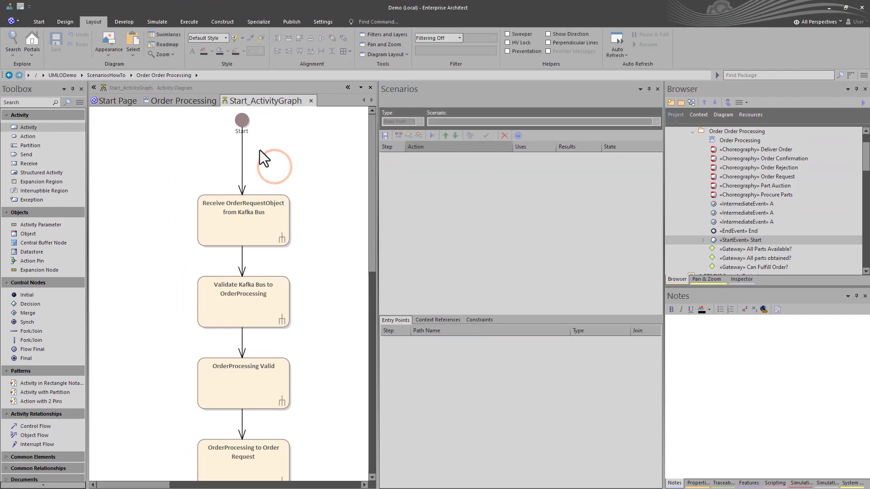
click(175, 100)
click(107, 235)
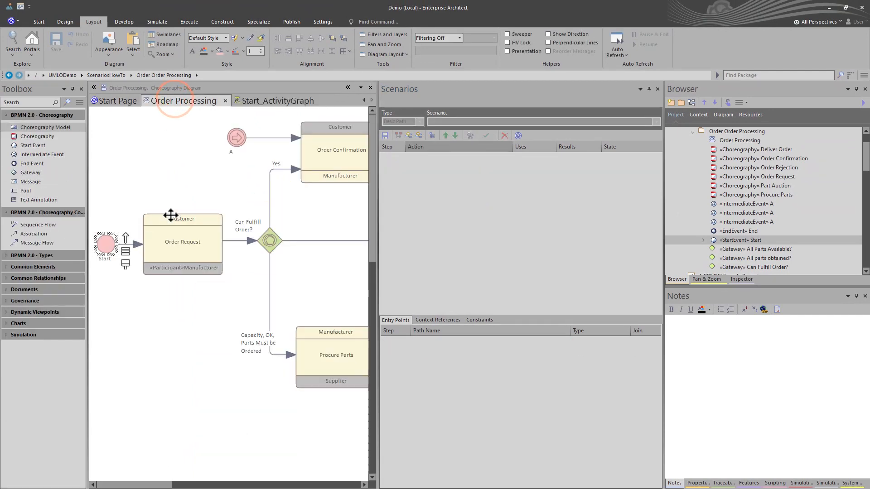
click(274, 99)
click(184, 101)
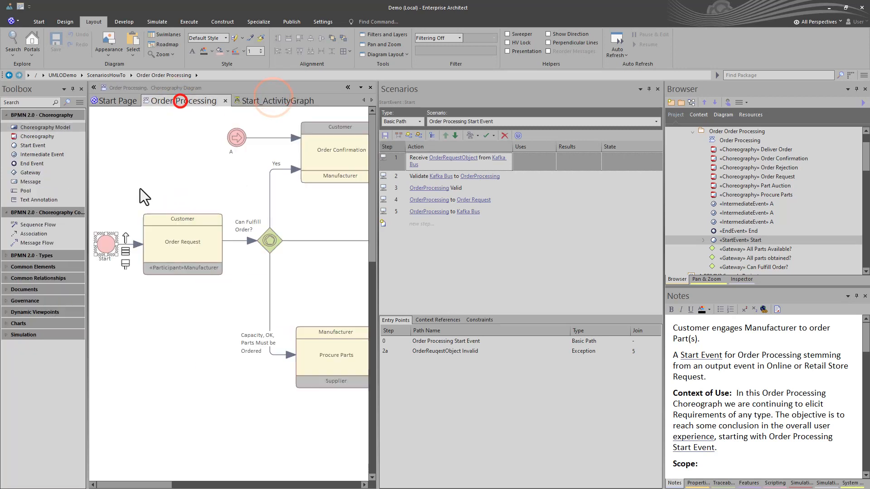
click(106, 244)
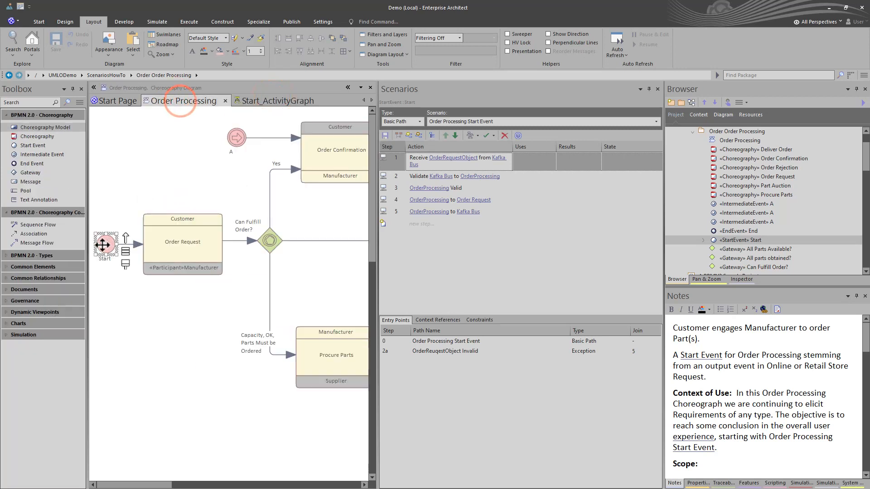
Regenerate the Activity diagram from the Order Processing Start Event scenario, overwriting the existing diagram.
click(472, 135)
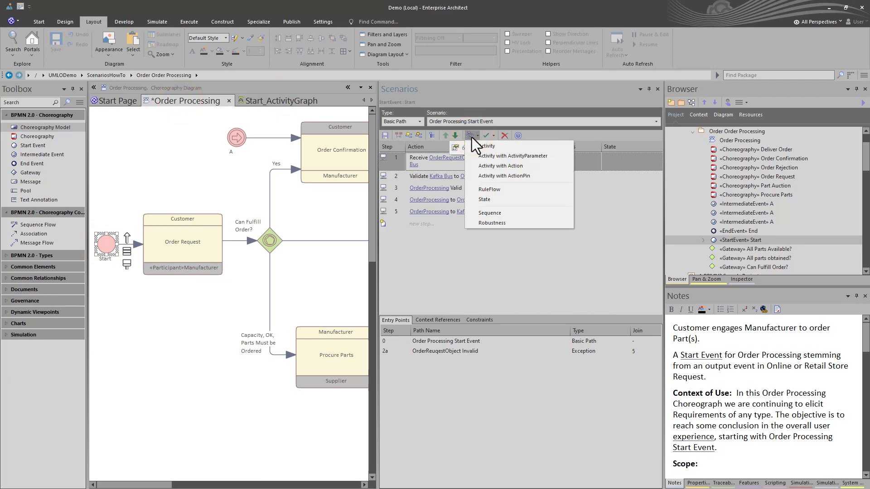
click(501, 147)
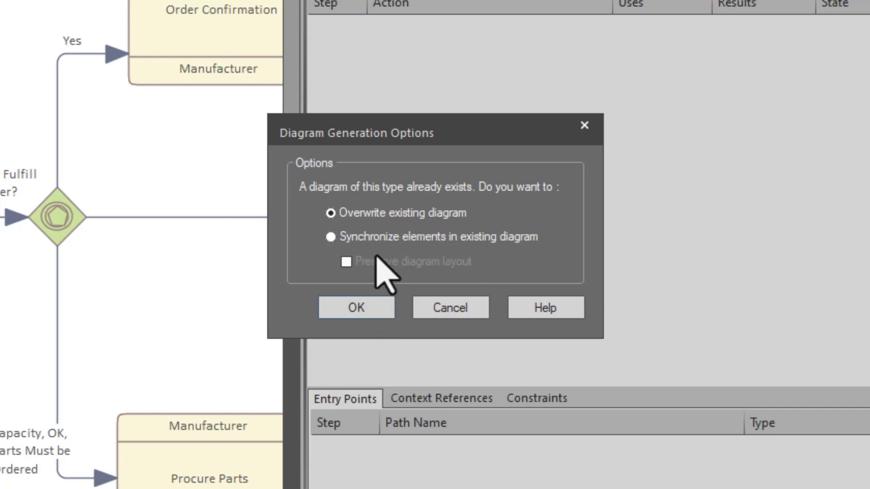
click(375, 237)
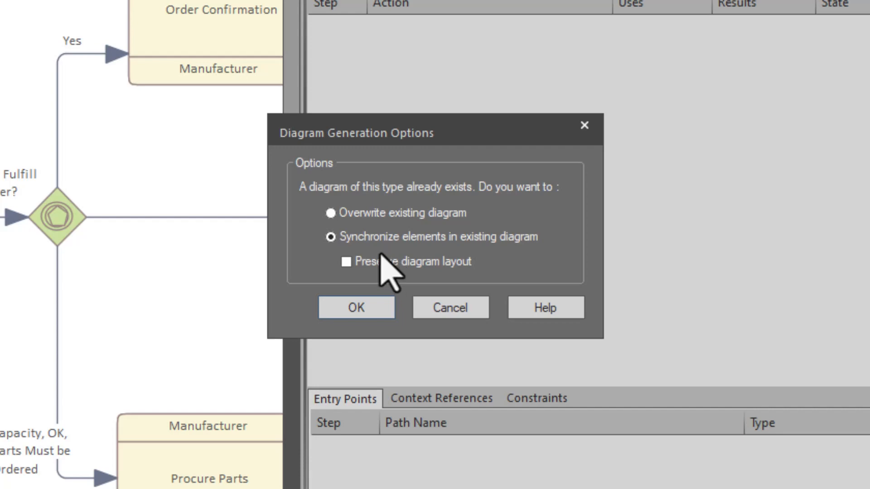
click(372, 213)
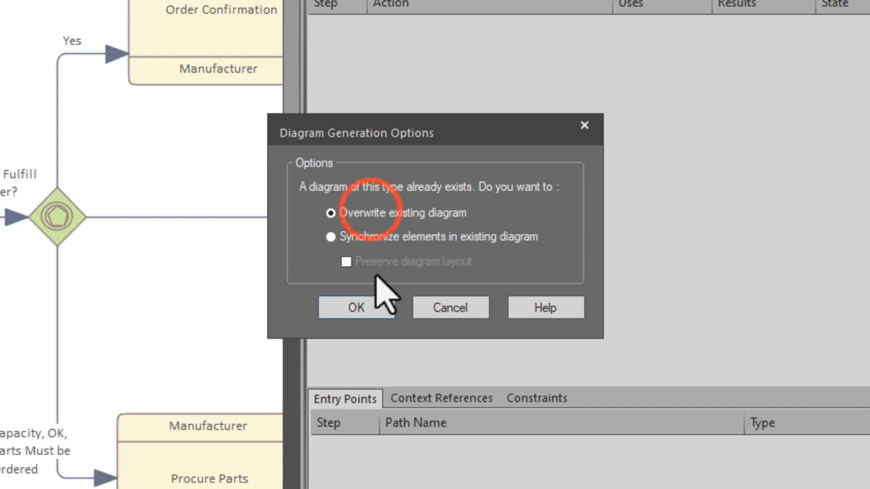
click(356, 307)
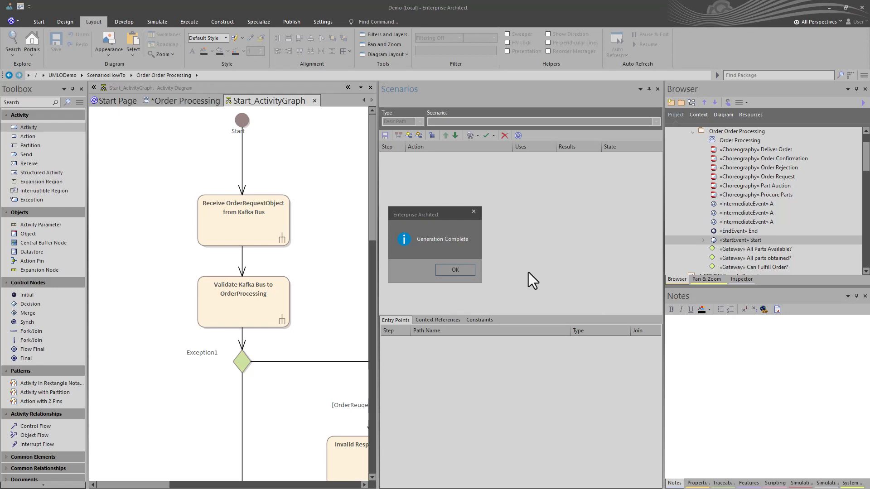
click(457, 271)
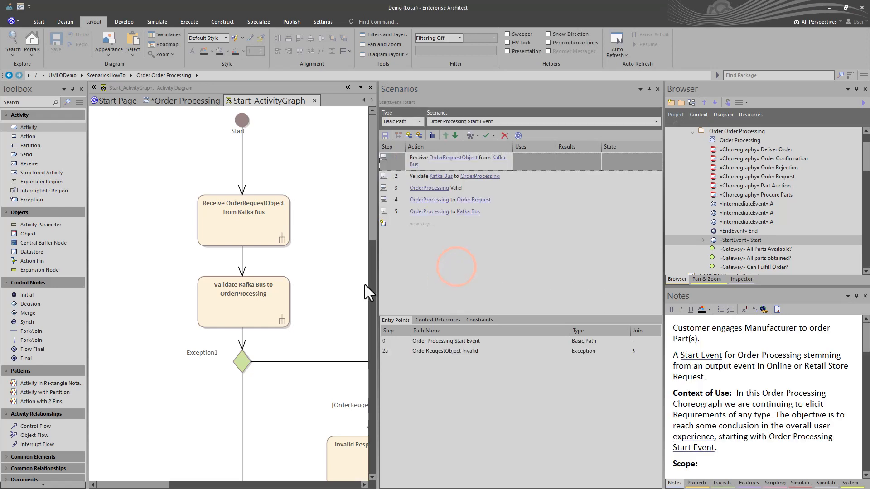
Examine the exception branch in the regenerated activity diagram and show the whole-diagram overview.
click(331, 178)
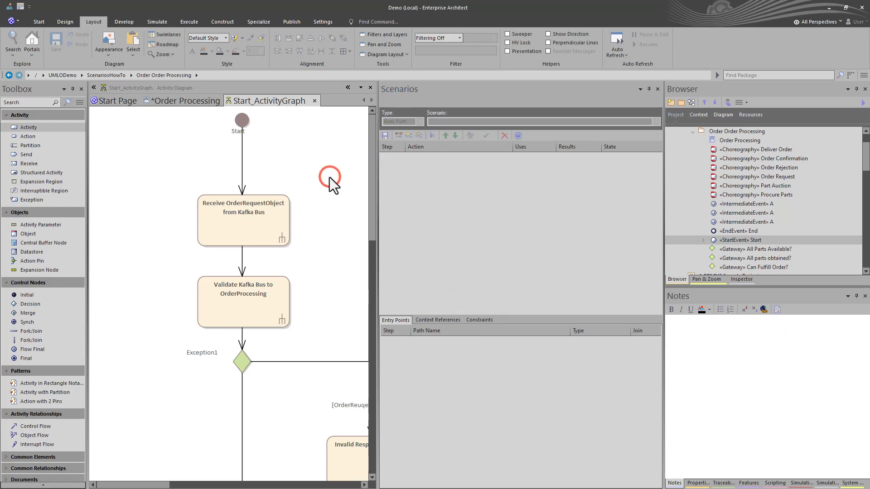
ctrl+scroll(330, 183, down, 4)
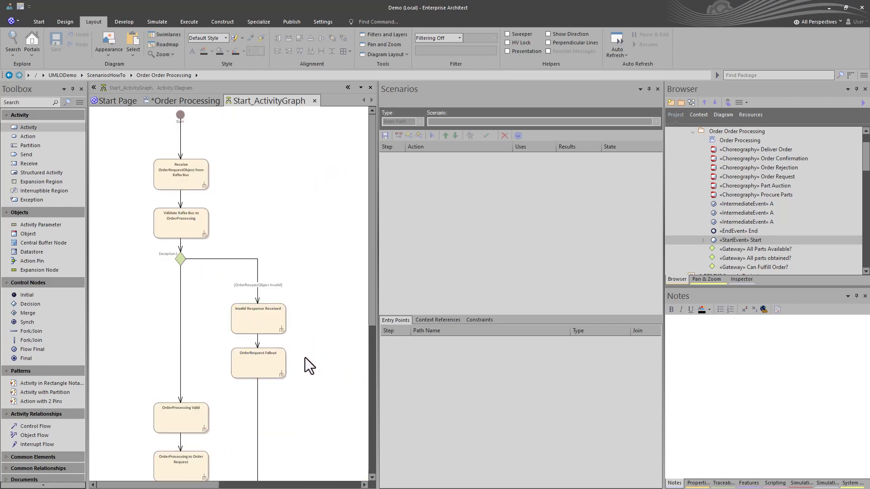
ctrl+scroll(310, 365, up, 4)
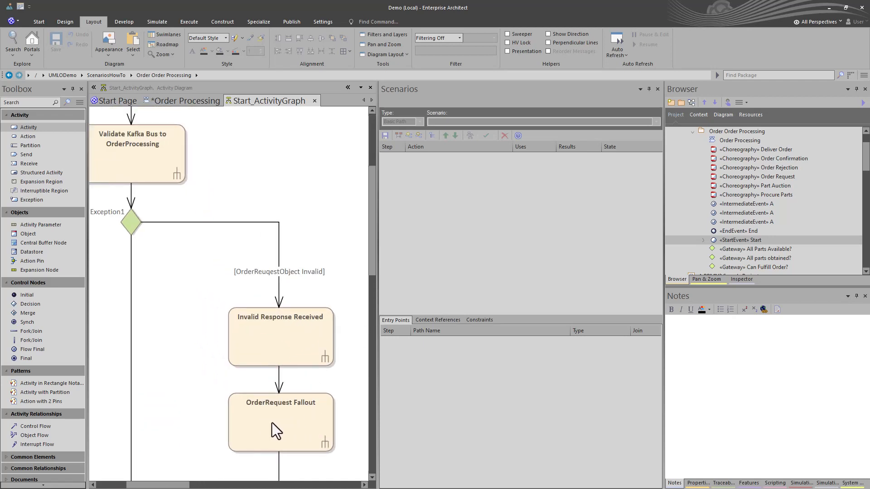
click(706, 278)
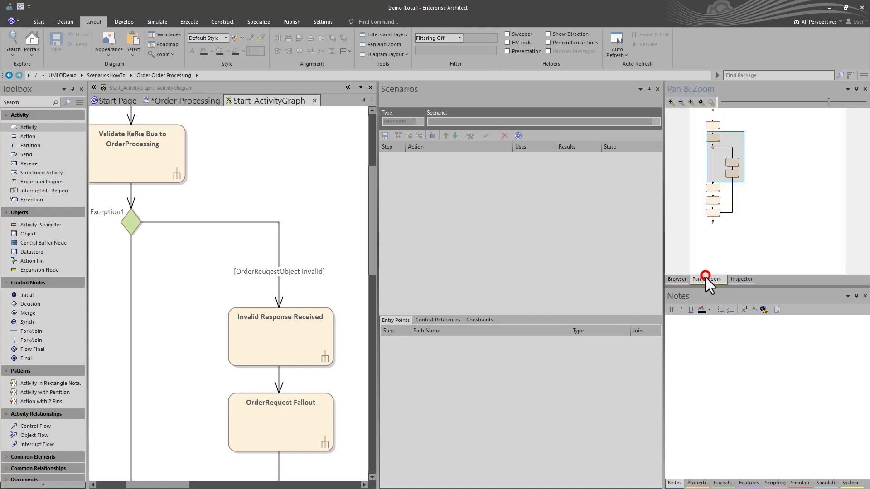
Examine where the exception branch rejoins the main flow in the activity diagram, then review the flow back up to its start.
drag(734, 183, 729, 223)
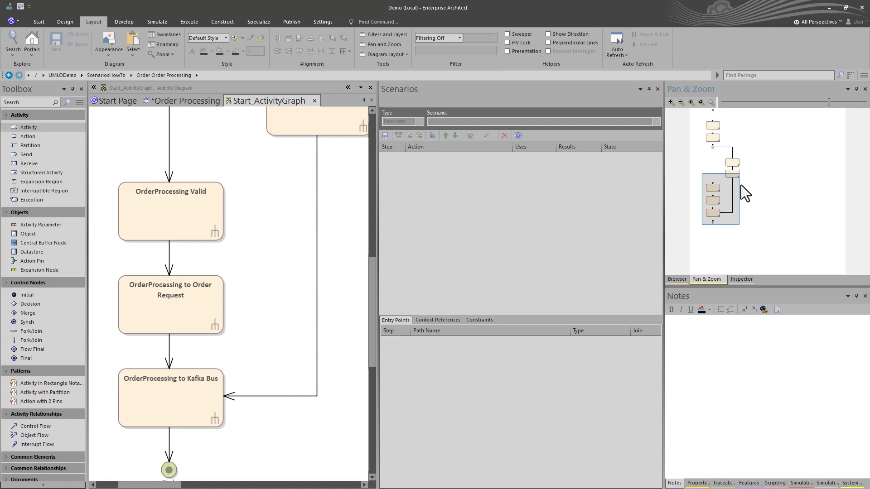
drag(718, 199, 728, 160)
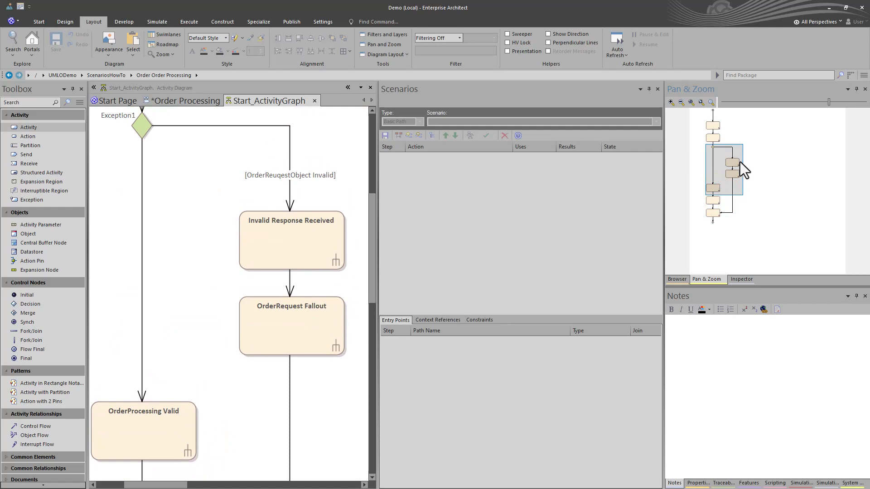
drag(726, 175, 718, 130)
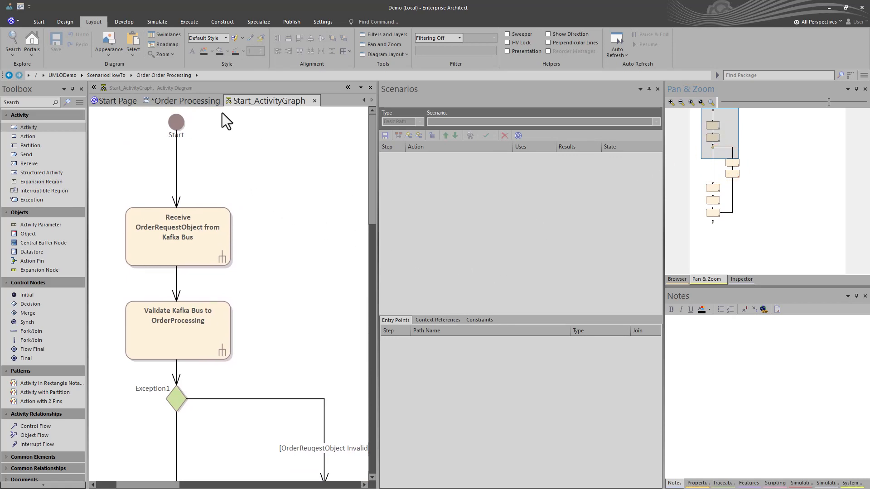
In the Start event's scenario on the Order Processing diagram, add an exception path named OrderRequestObject Valid to step 2.
click(195, 100)
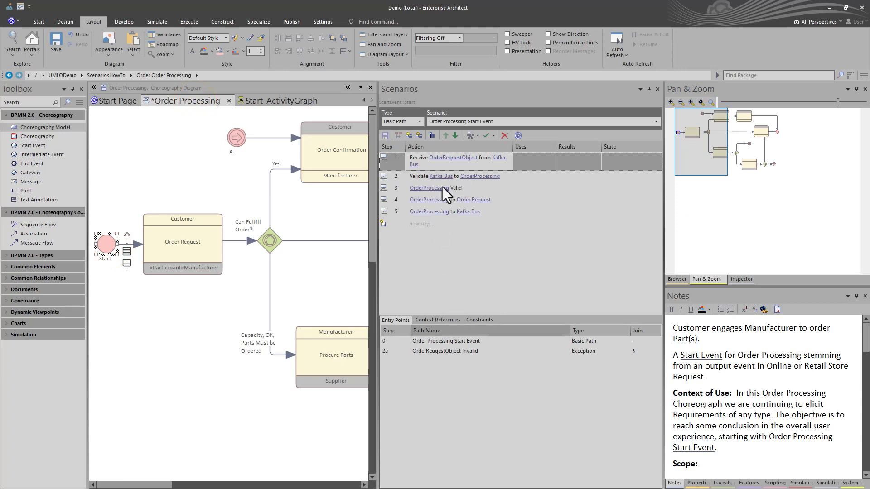
click(412, 176)
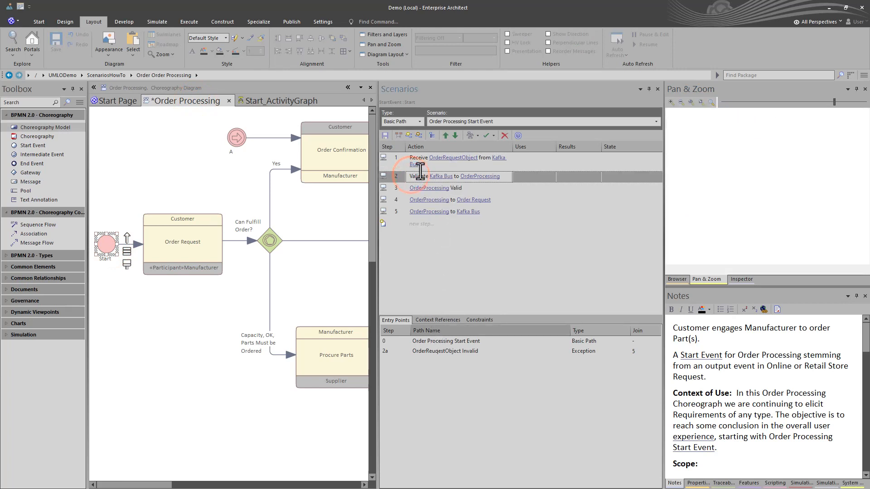
click(418, 135)
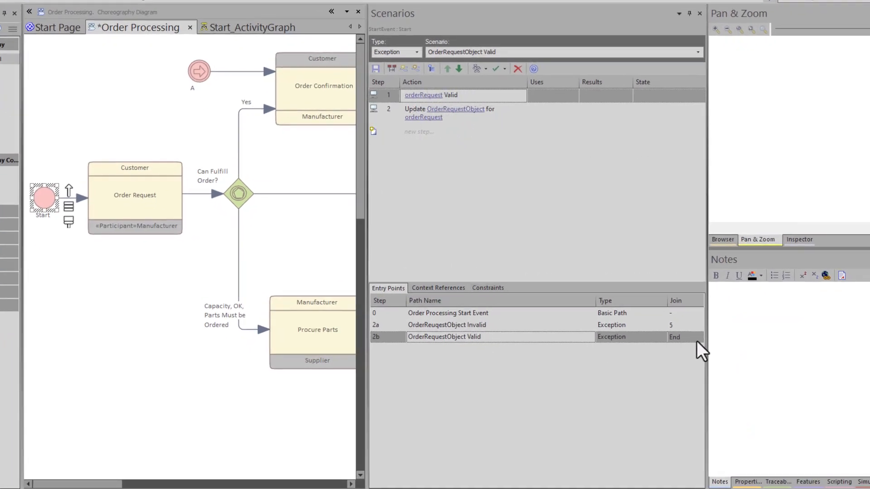
Set the OrderRequestObject Valid exception path to join at step 3 of the Order Processing Start Event basic path.
click(445, 313)
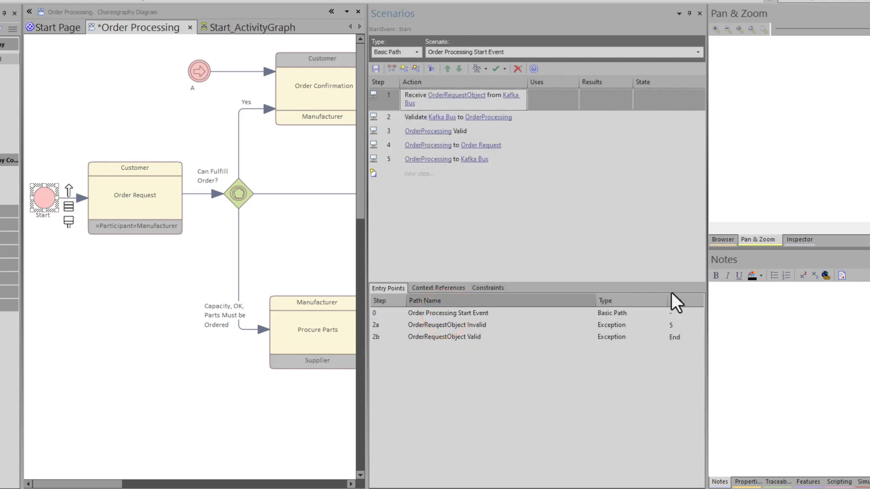
click(687, 338)
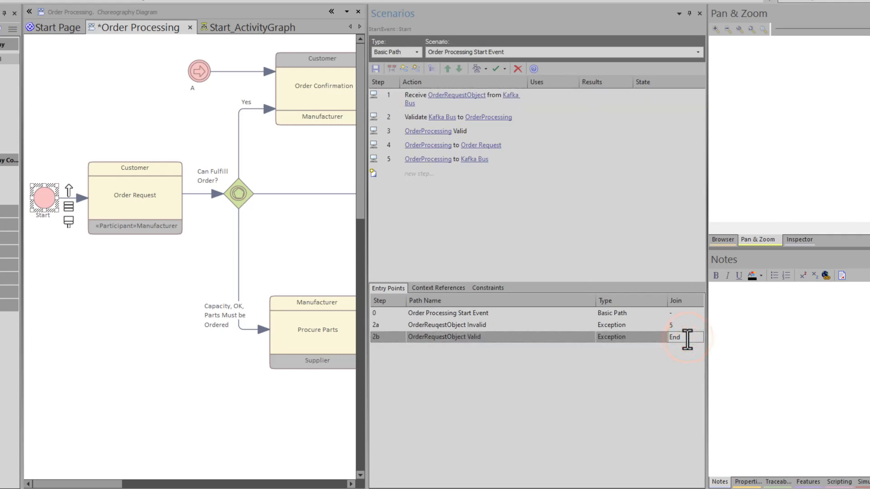
click(688, 339)
click(698, 339)
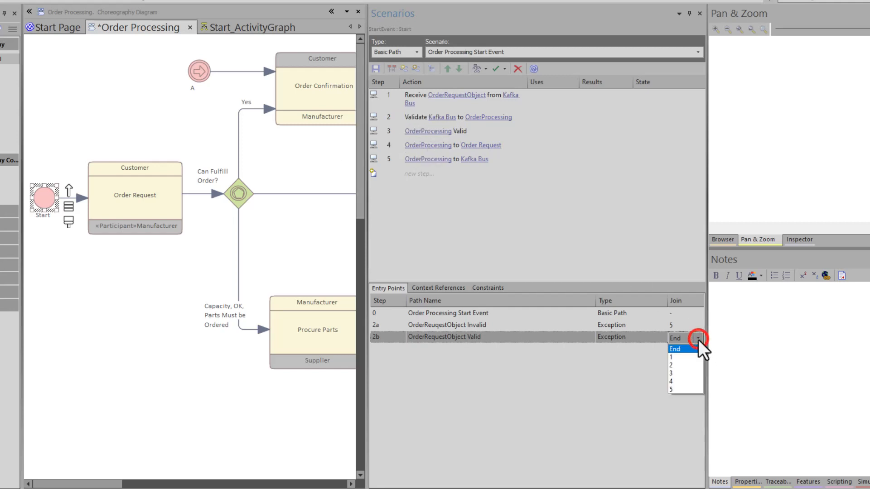
click(678, 372)
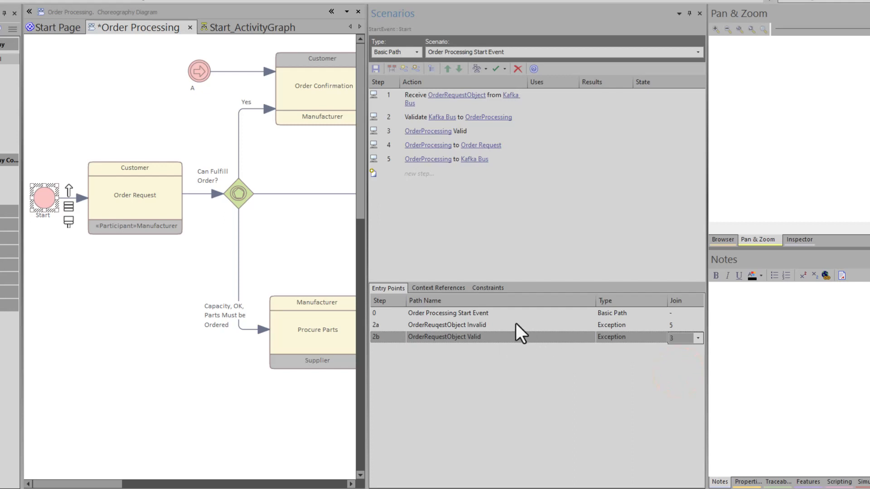
click(456, 309)
click(453, 312)
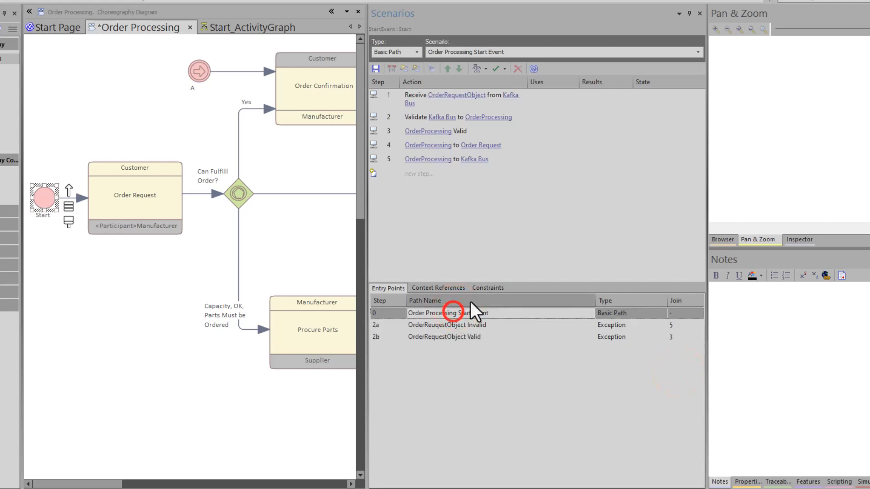
Regenerate the Activity diagram from the Start event's scenario with both exception paths, overwriting the existing diagram.
click(418, 248)
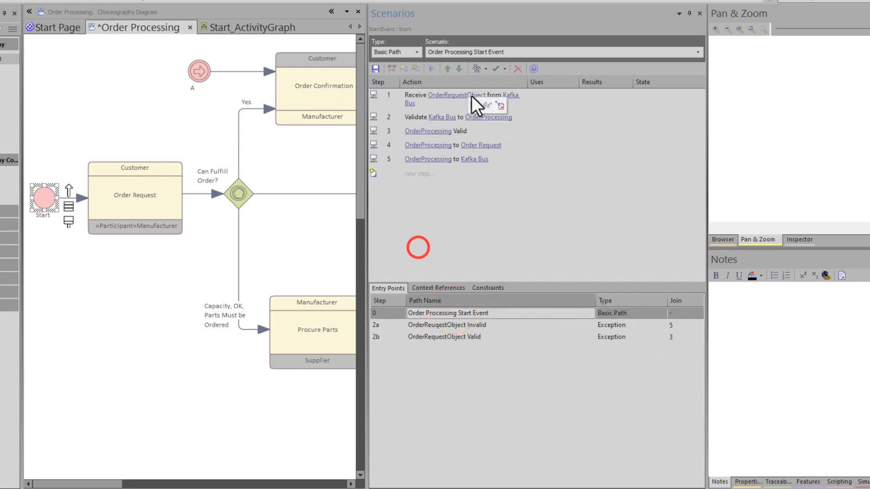
click(483, 66)
click(484, 68)
click(481, 70)
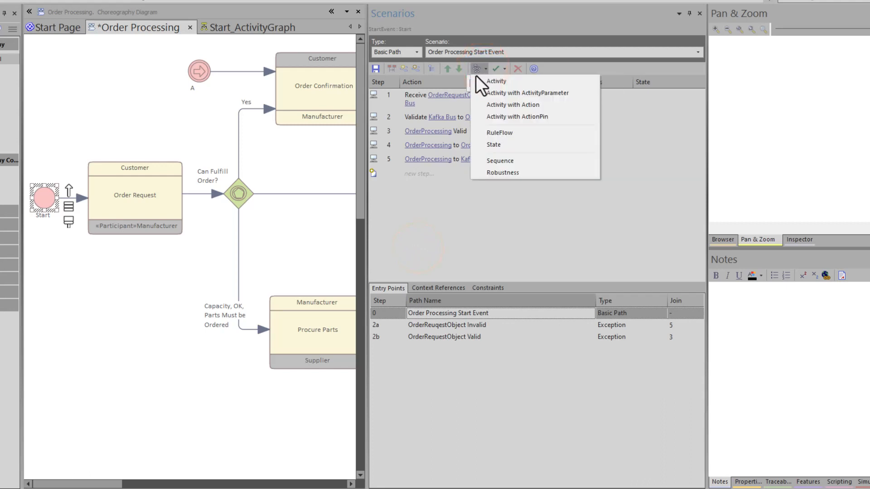
click(482, 80)
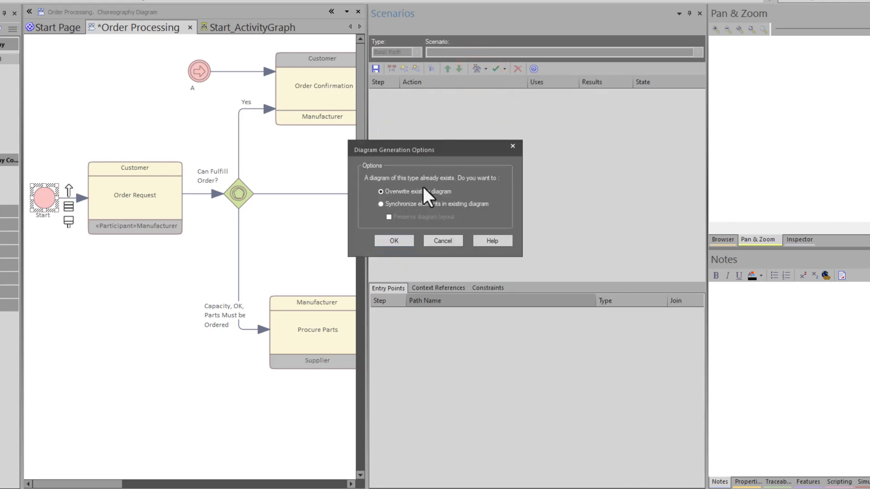
click(394, 241)
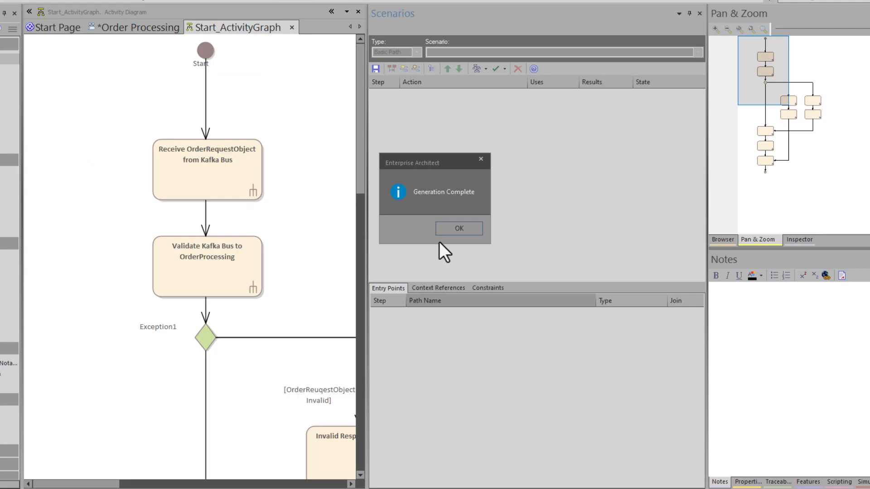
click(455, 230)
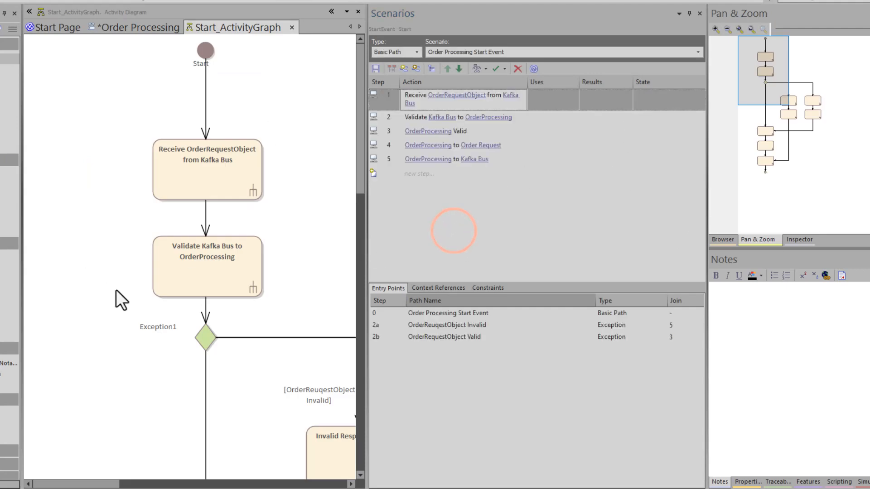
Examine the regenerated activity diagram, following both exception branches from the decision to the steps where they rejoin.
click(75, 120)
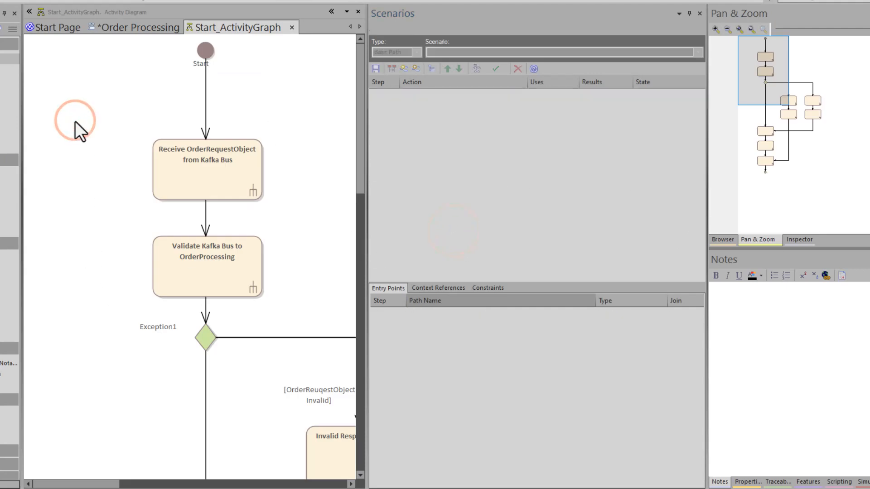
scroll(75, 121, down, 5)
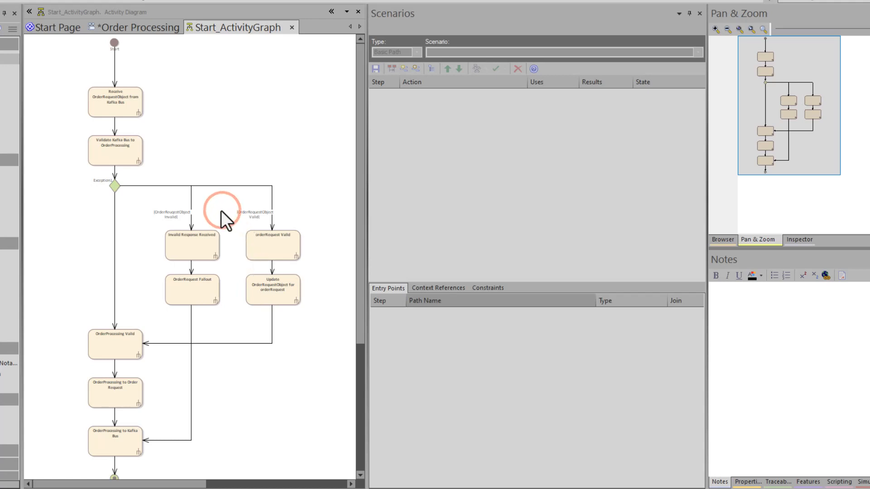
scroll(221, 211, up, 5)
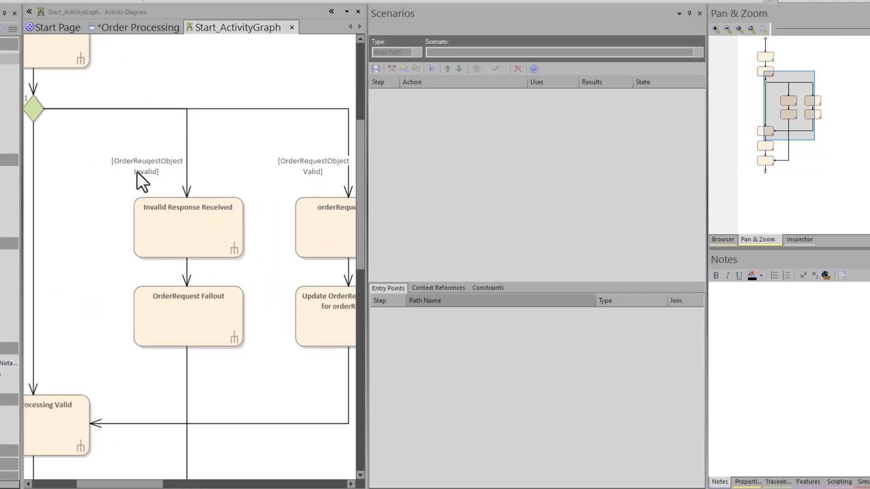
scroll(276, 252, down, 3)
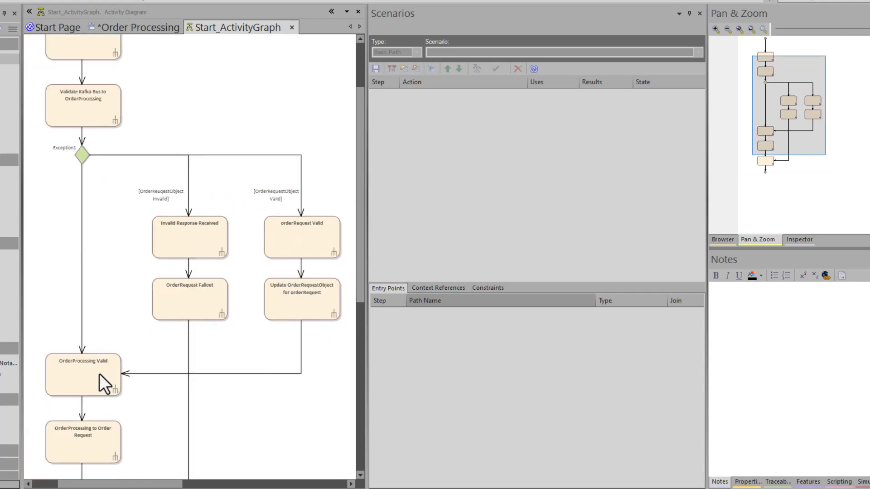
scroll(99, 373, down, 3)
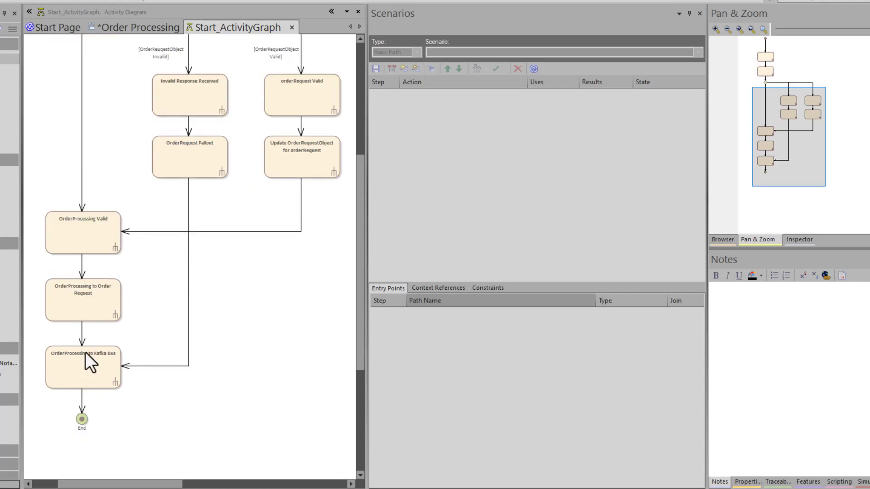
scroll(171, 312, up, 5)
Run a simulation of the activity diagram, choosing the branch from Exception1 to orderRequest Valid.
right_click(176, 119)
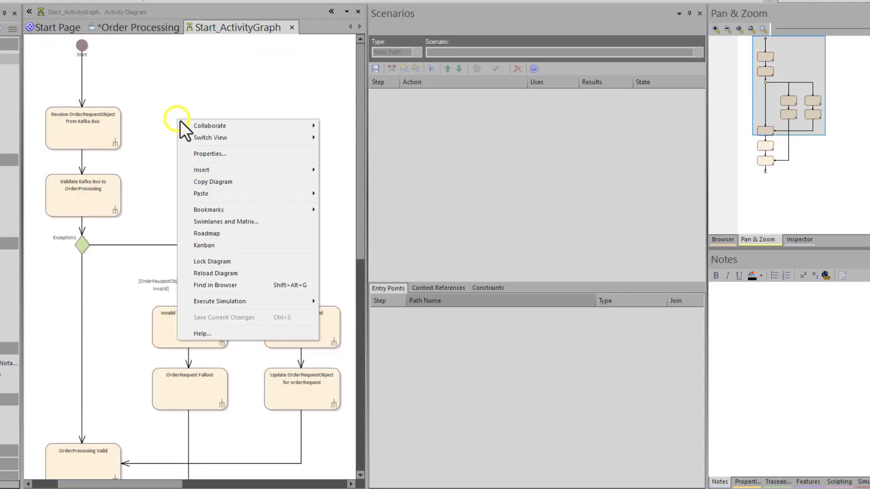
click(223, 303)
click(344, 313)
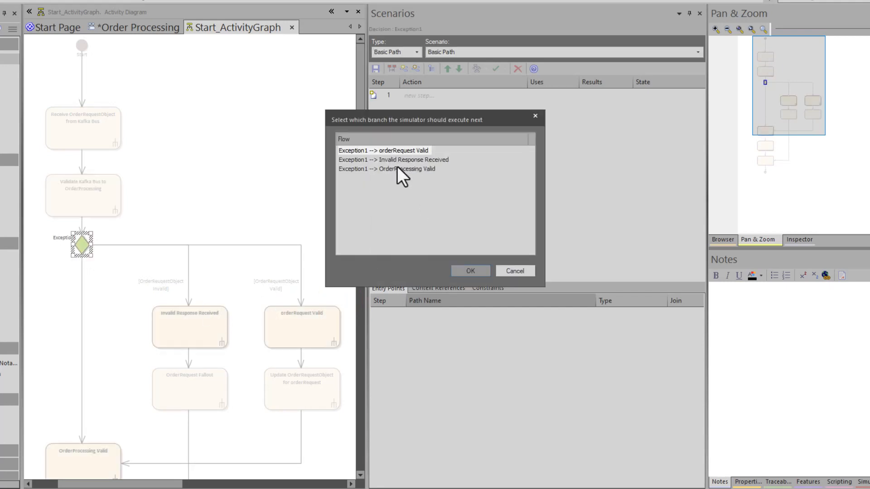
click(395, 150)
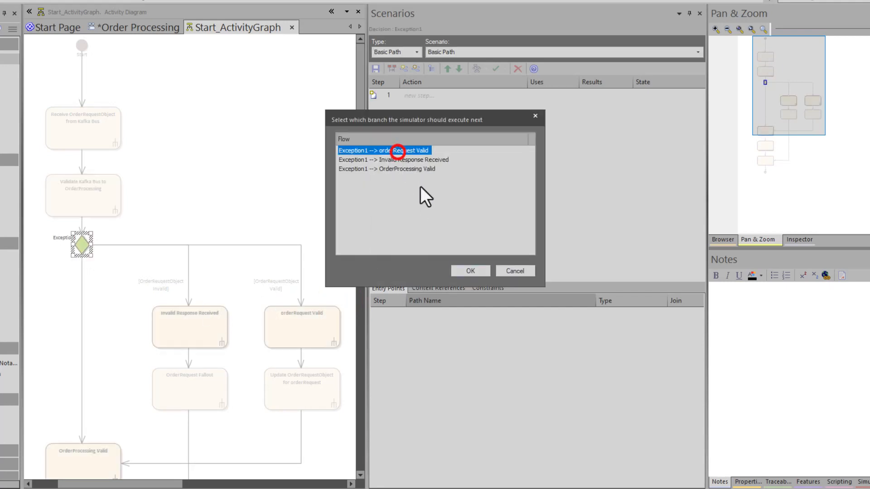
click(466, 270)
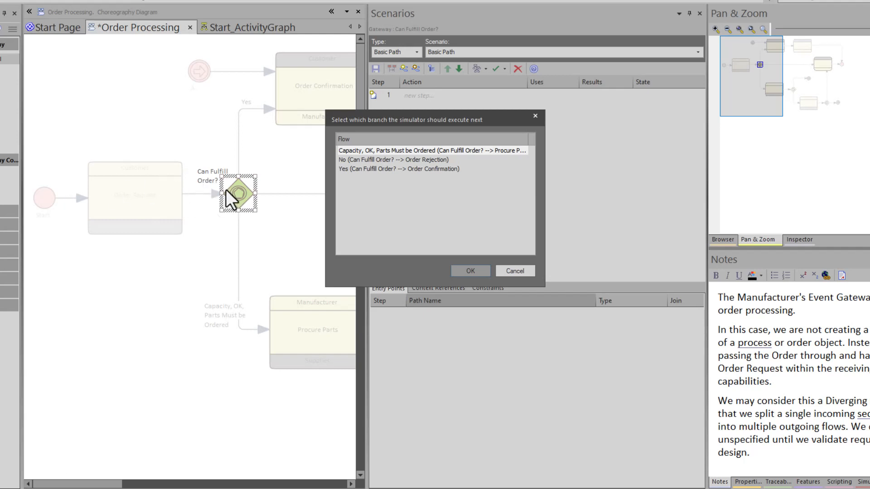
Cancel the branch choice at the Can Fulfill Order? gateway and return to the Start_ActivityGraph diagram.
click(515, 271)
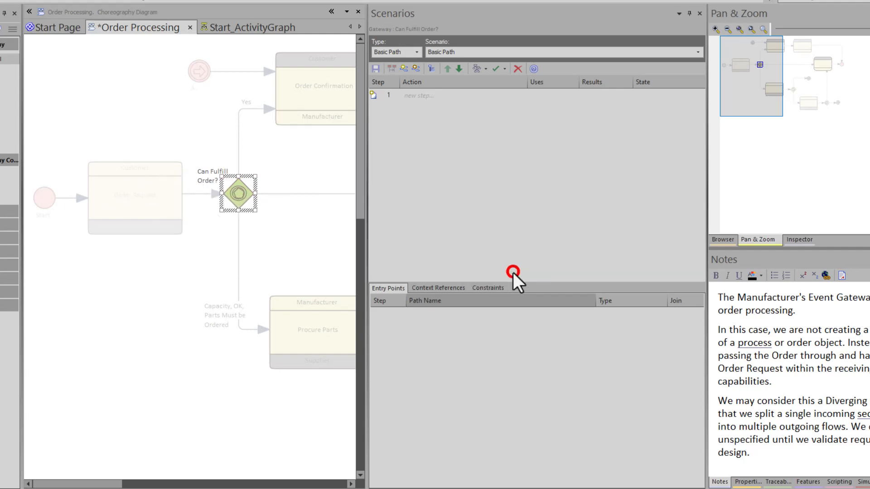
click(229, 26)
scroll(254, 156, up, 10)
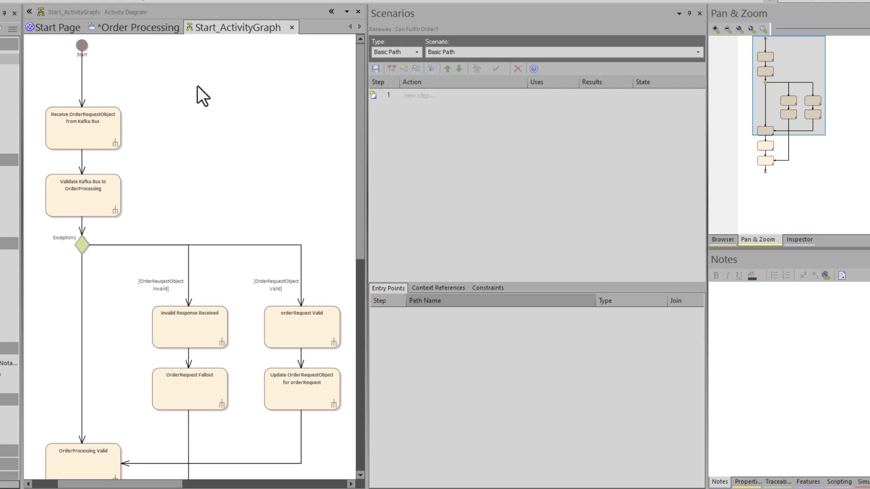
Generate a Sequence diagram from the Order Processing Start Event scenario of the choreography's Start event.
click(126, 29)
click(43, 197)
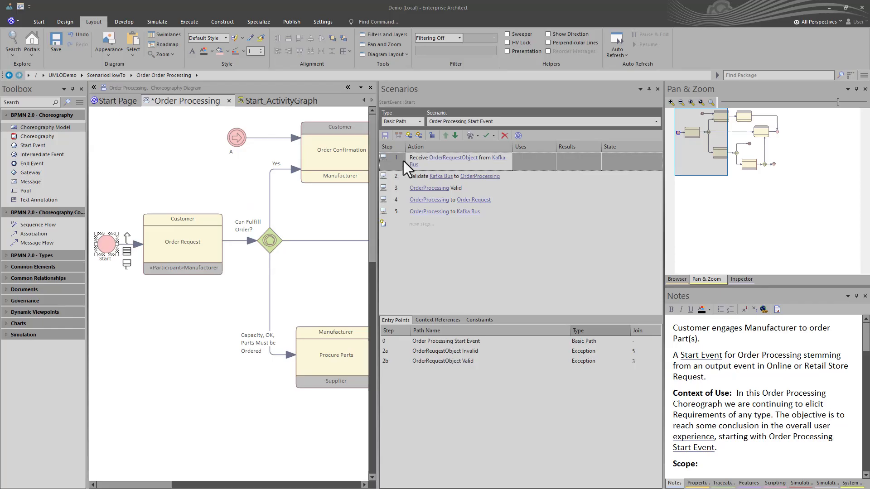
click(476, 136)
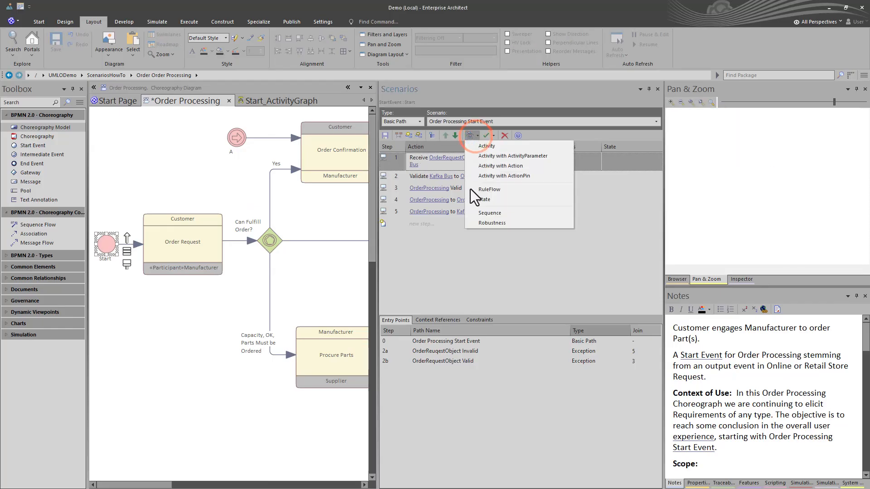
click(493, 217)
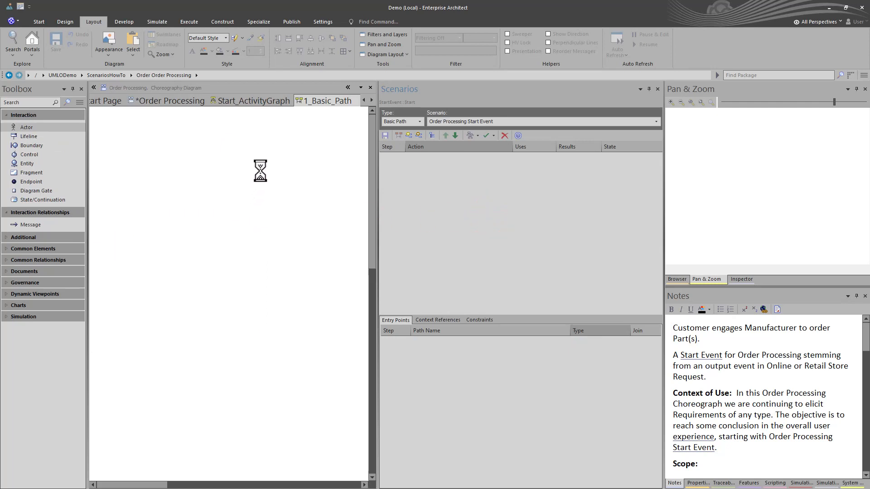
click(450, 268)
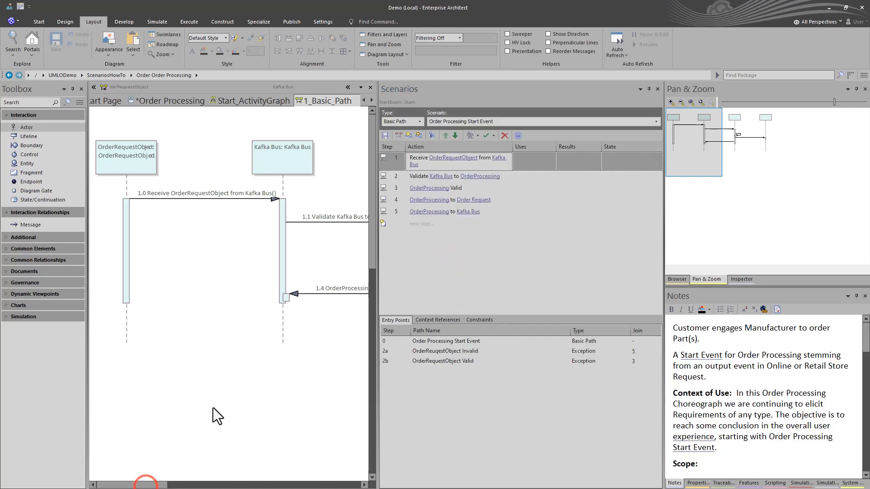
Widen the diagram area and examine the lifelines and messages of the generated sequence diagram across its full width.
drag(378, 386, 591, 398)
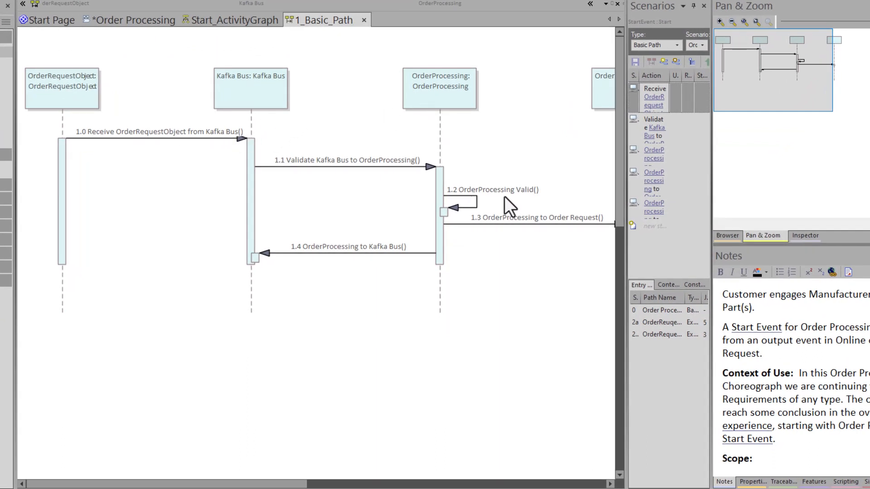
click(271, 484)
drag(270, 484, 363, 484)
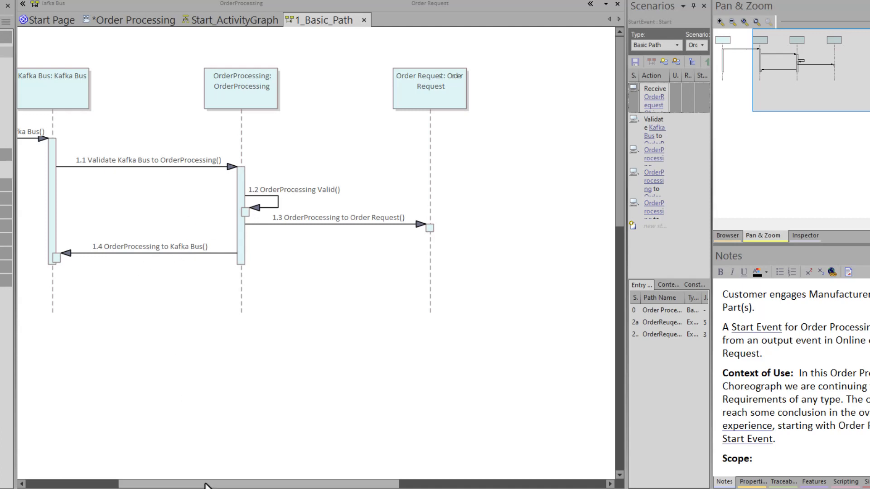
drag(207, 484, 134, 485)
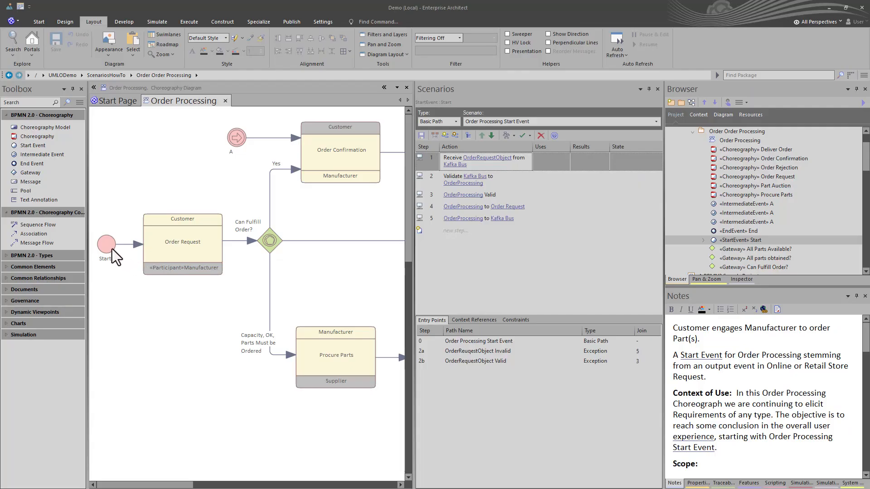
Locate the choreography's Start event in the project browser, expand its generated elements and open the Start_ActivityGraph diagram.
click(108, 249)
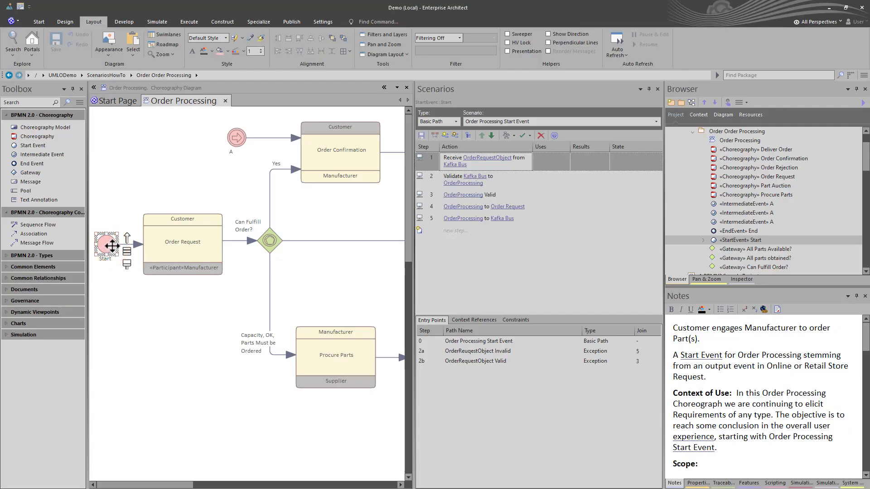
key(alt+g)
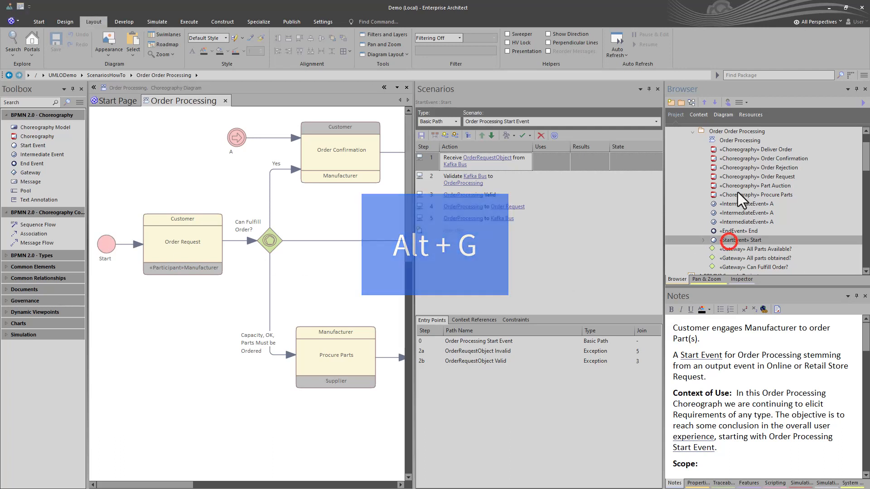
click(704, 241)
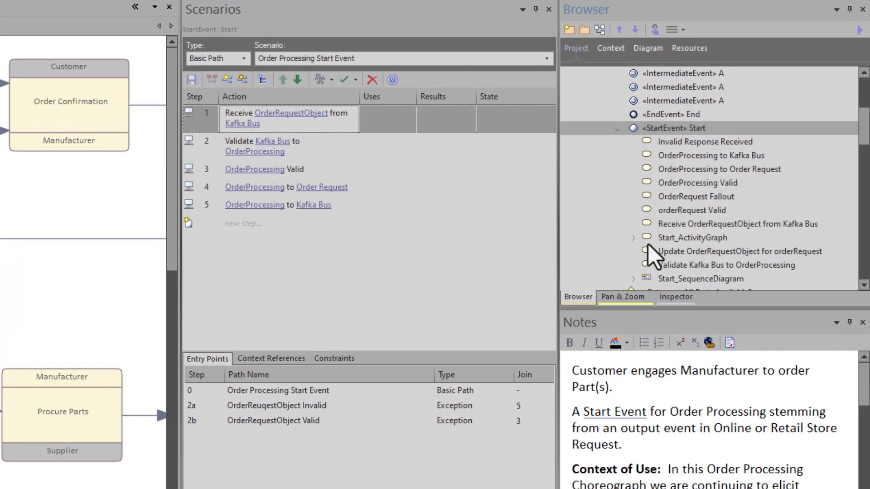
click(665, 237)
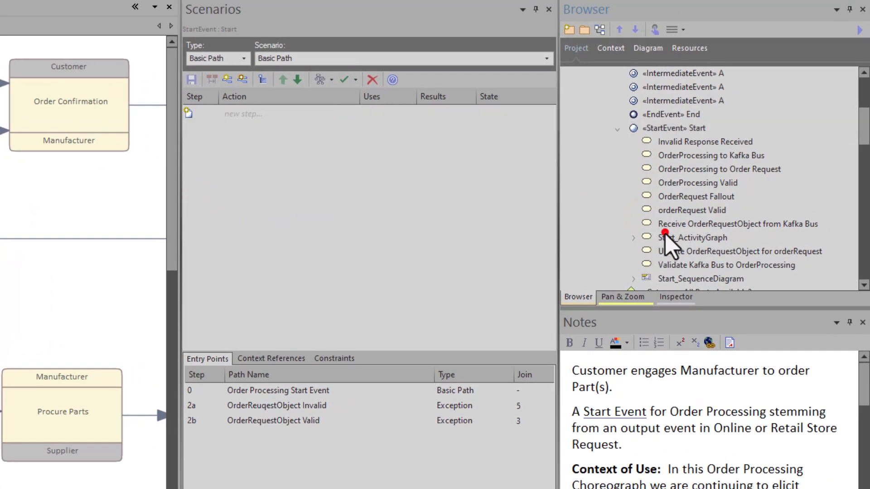
click(630, 236)
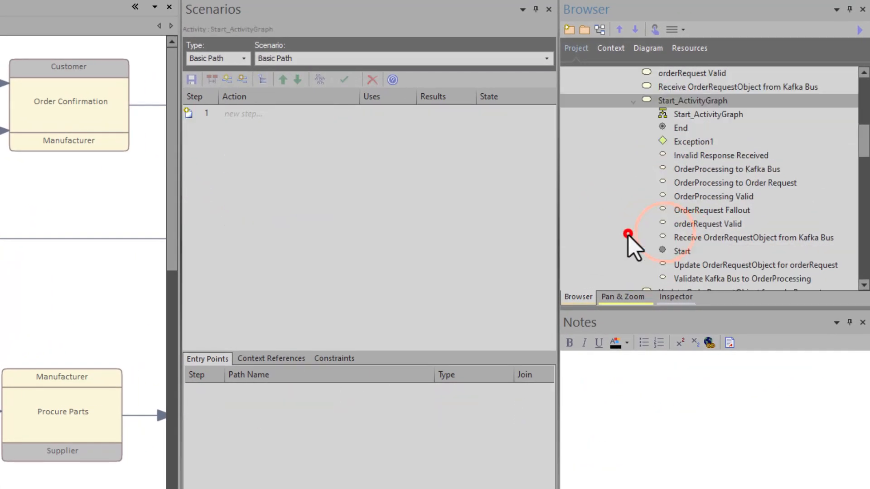
double_click(691, 114)
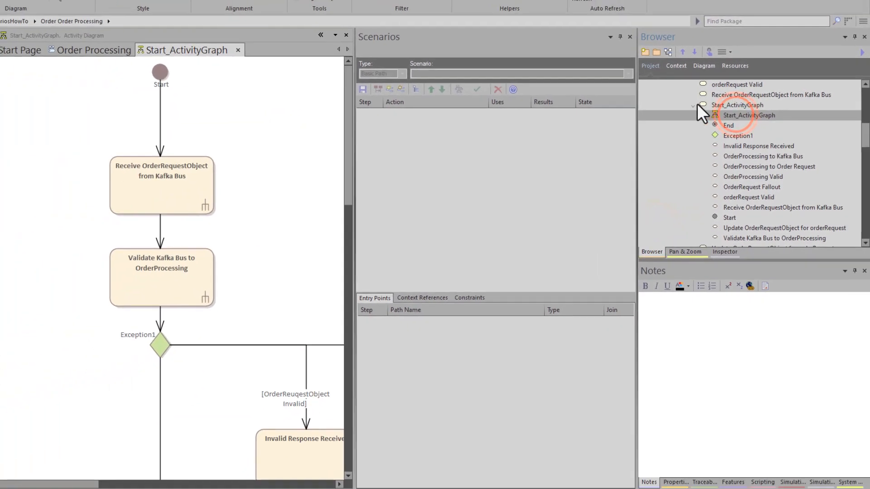
click(691, 106)
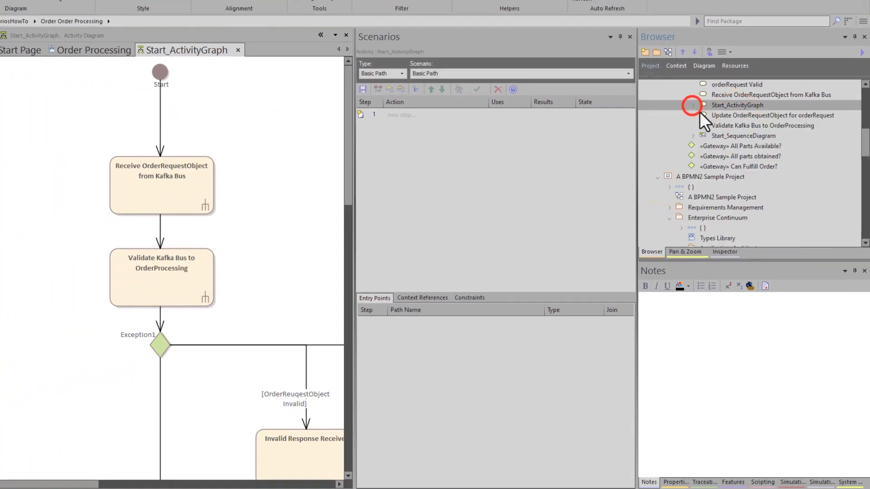
Review the generated sequence diagrams 1_Basic_Path, 2a_OrderReuqestObject Invalid and 2b_OrderRequestObject Valid under Start_SequenceDiagram, and return to the basic path.
click(693, 136)
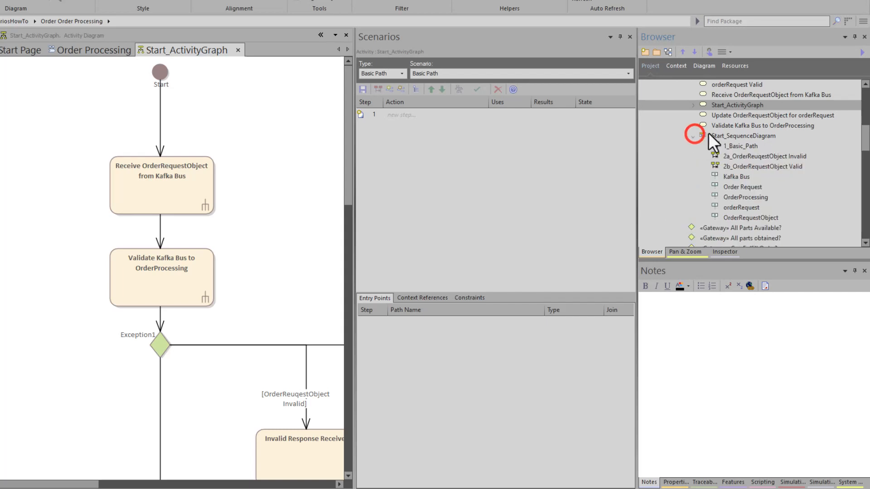
double_click(722, 143)
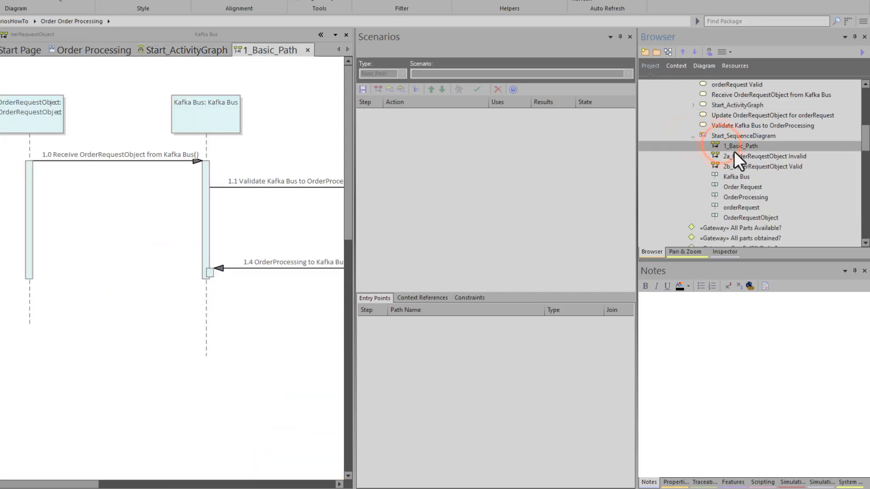
double_click(734, 153)
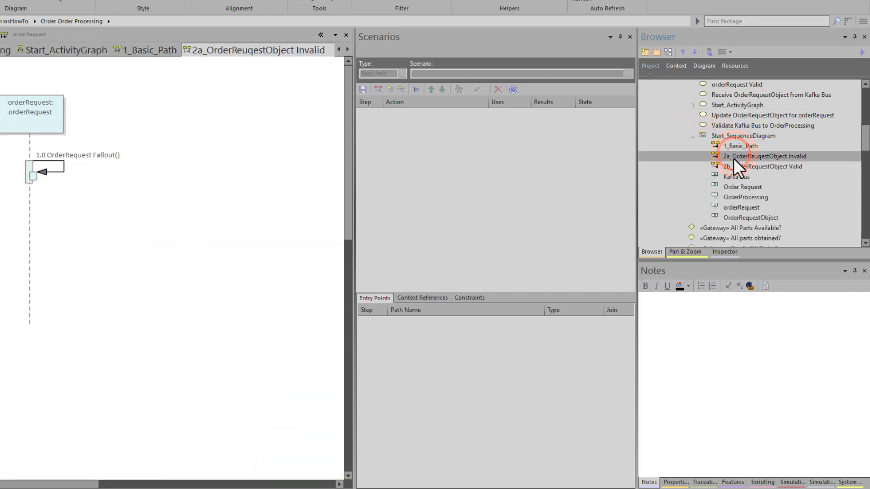
double_click(732, 165)
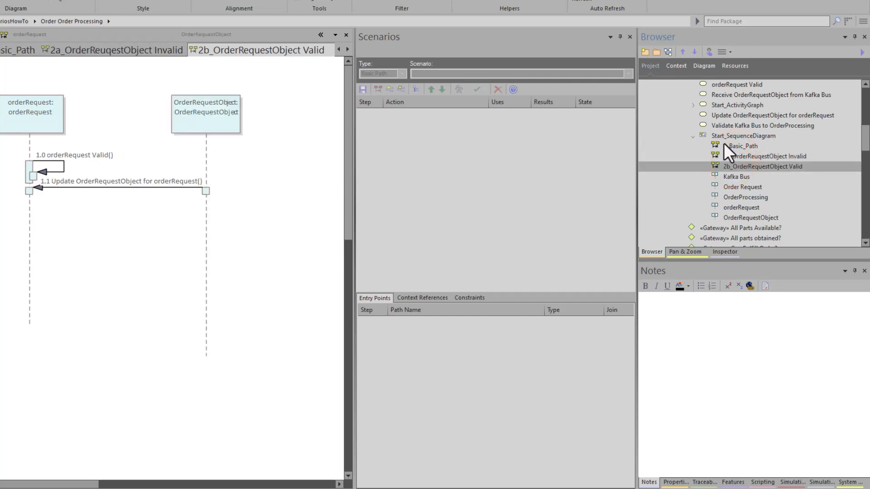
click(724, 148)
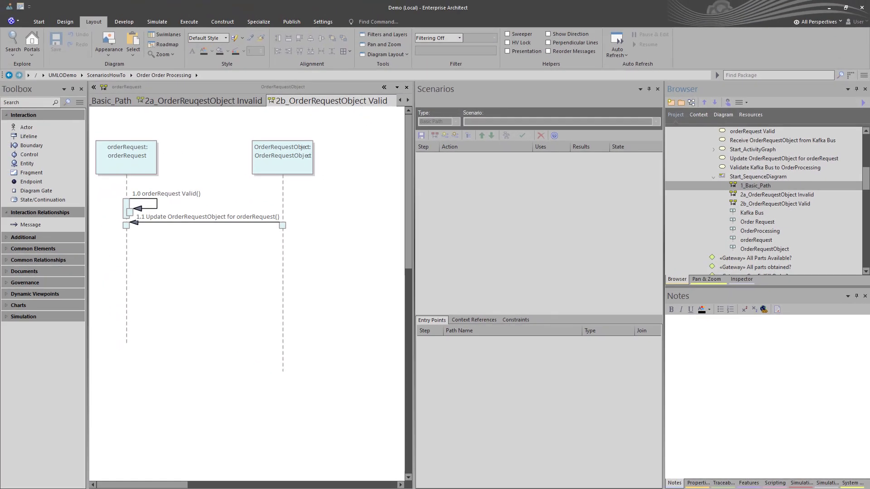
click(203, 100)
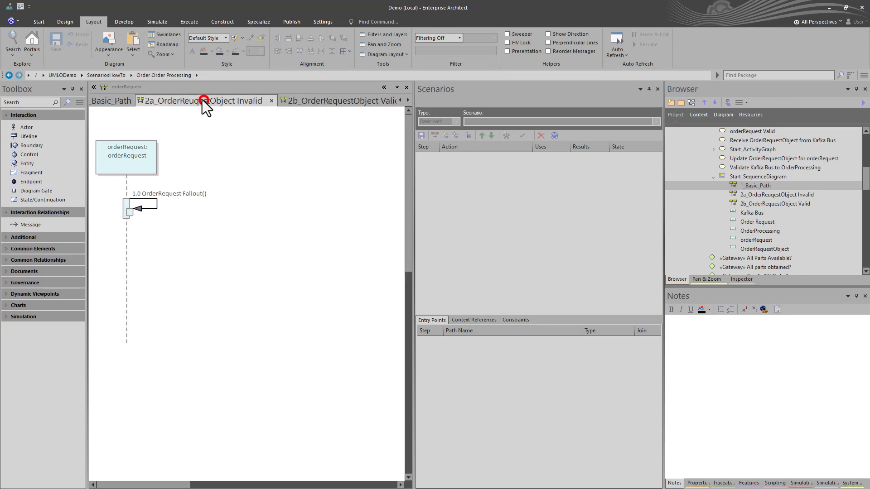
click(119, 102)
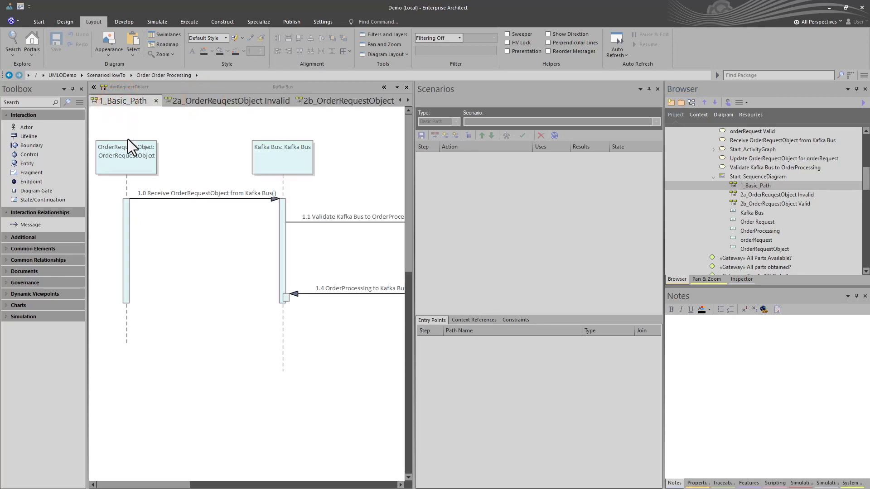
Inspect the requirements and scenarios in the properties of the OrderRequestObject lifeline in the basic path sequence diagram.
click(113, 154)
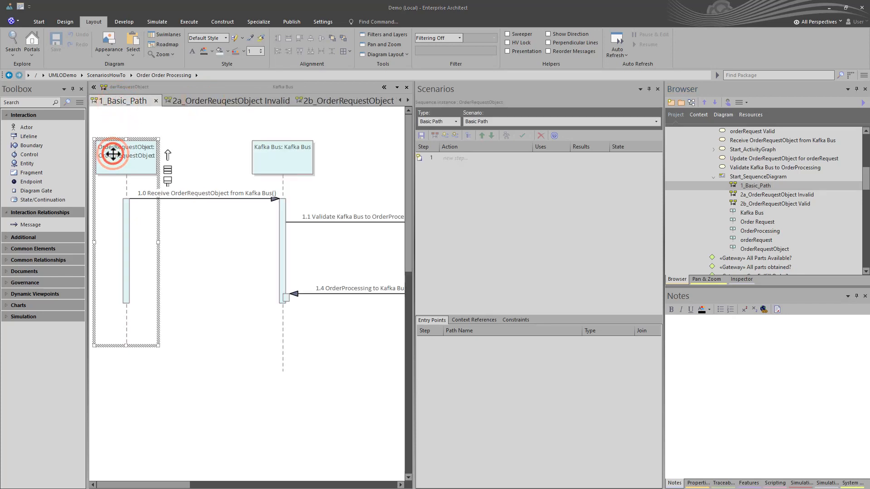
double_click(113, 154)
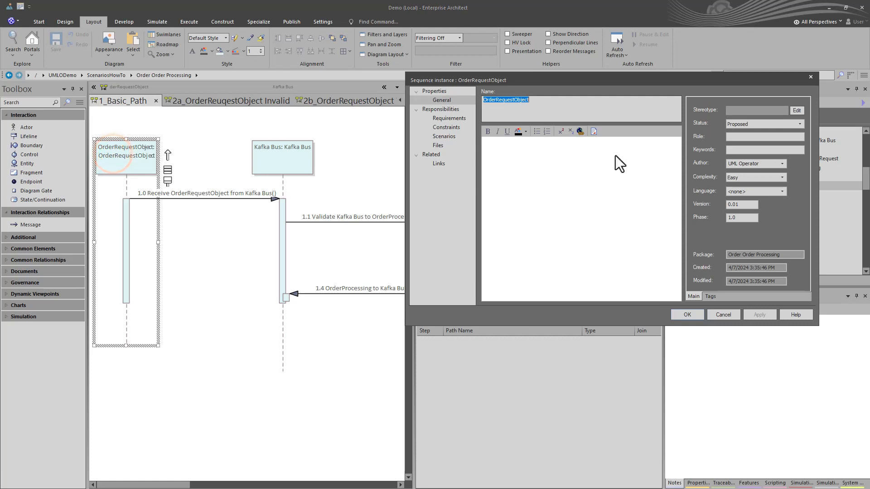
click(444, 118)
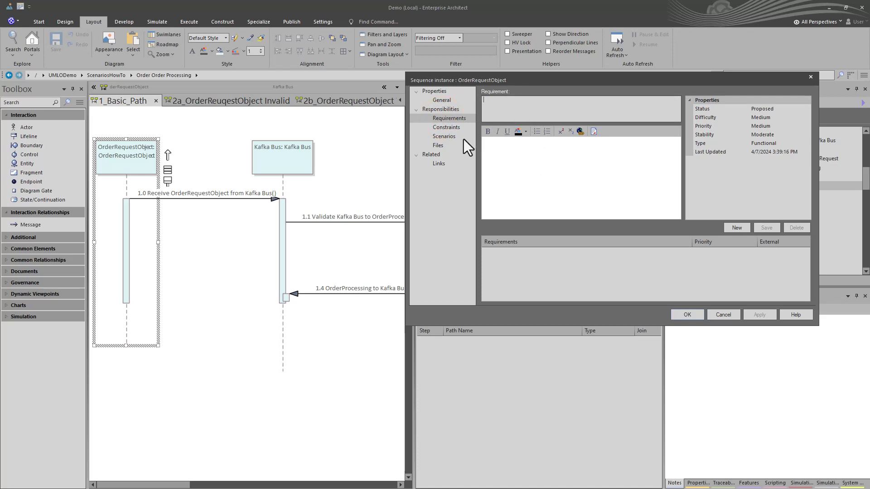
click(446, 137)
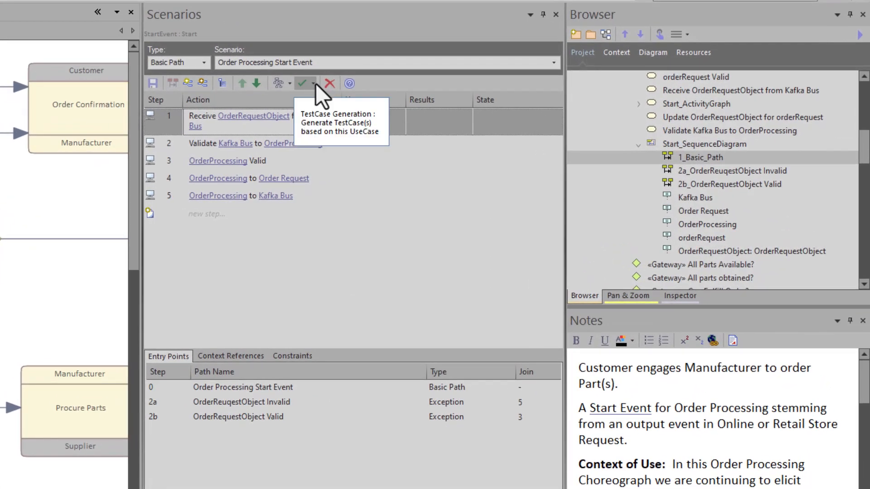
Generate an Internal TestCase from the Start event's Order Processing Start Event scenario and select the scenario note in the Start_TestCase diagram.
click(314, 84)
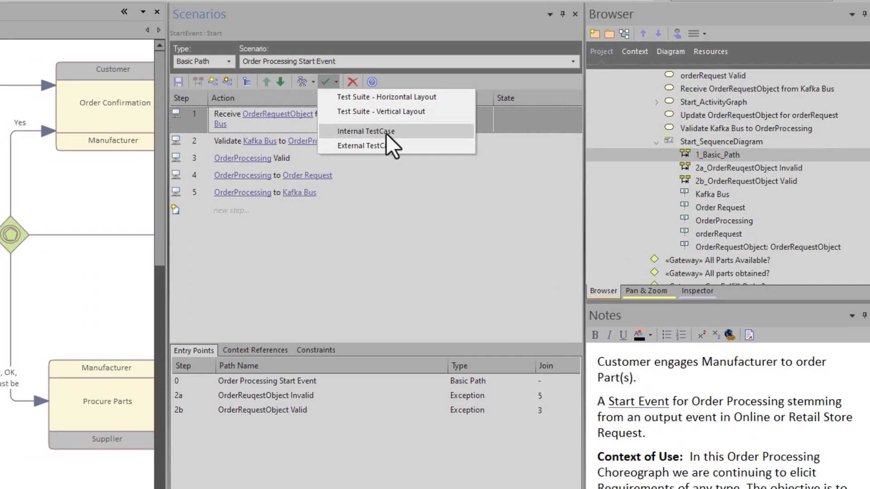
click(386, 132)
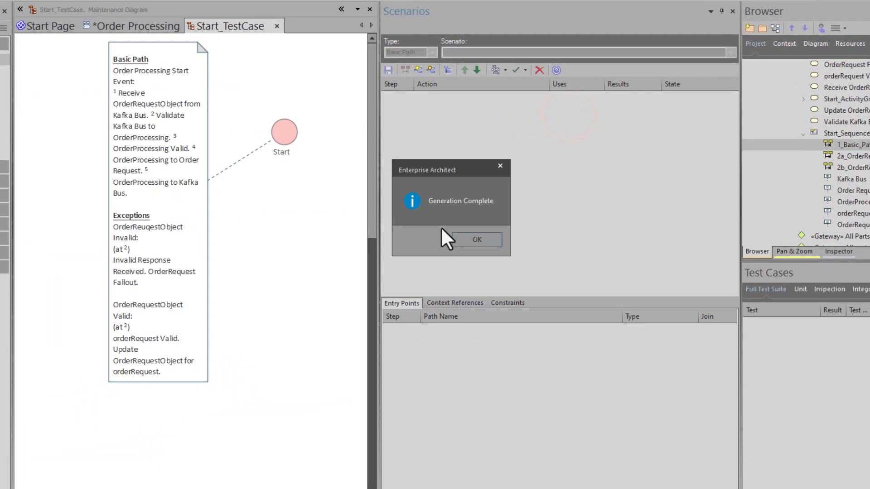
click(484, 238)
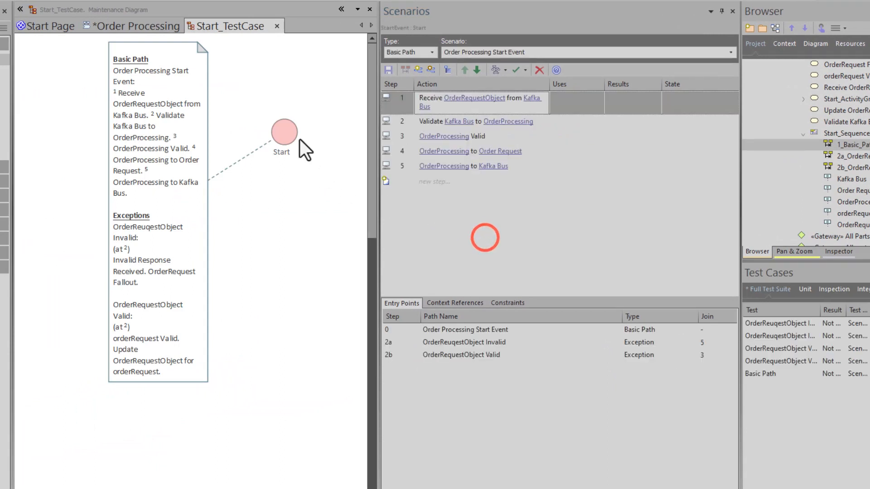
click(147, 115)
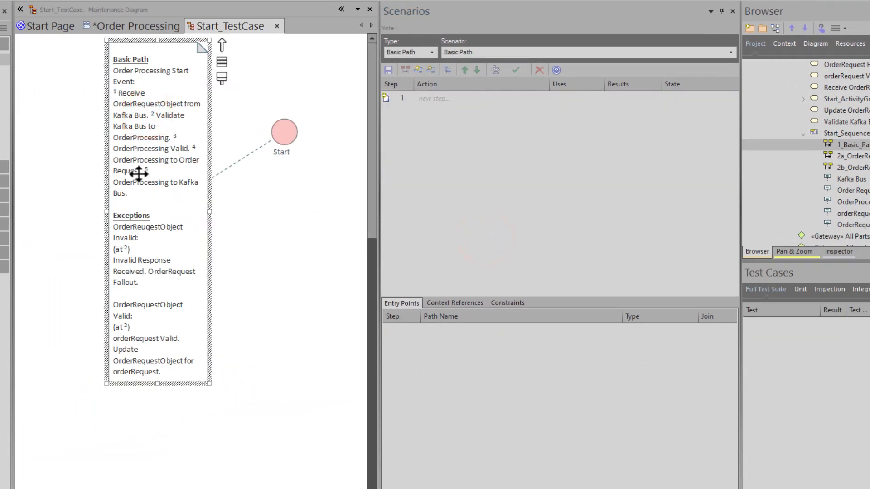